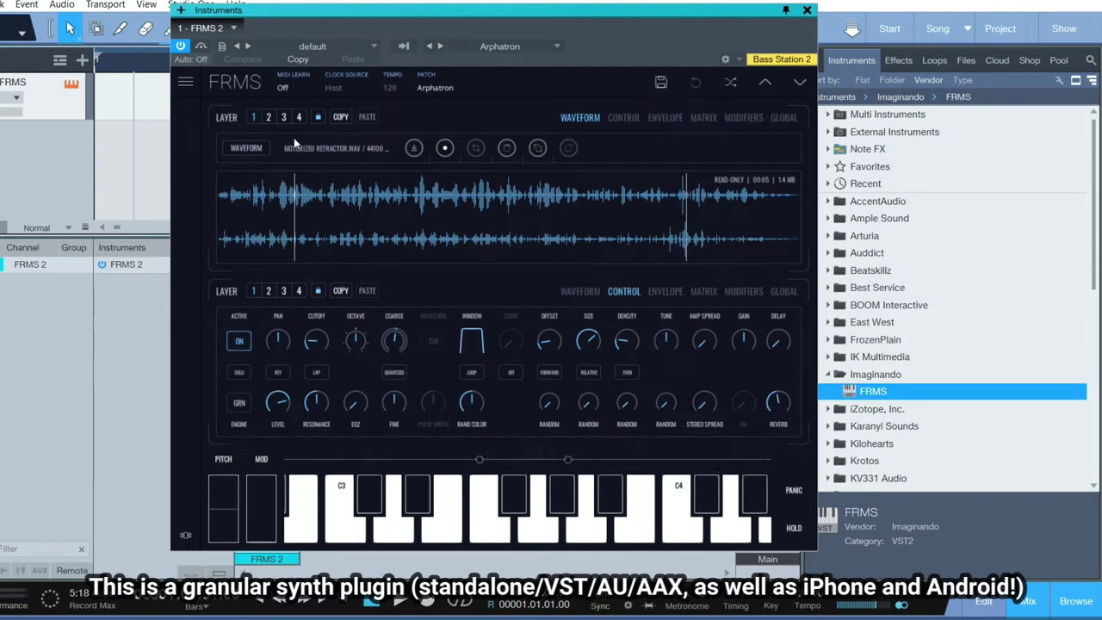
Load the Belled patch and solo its layers 1 and 2 one at a time
click(443, 88)
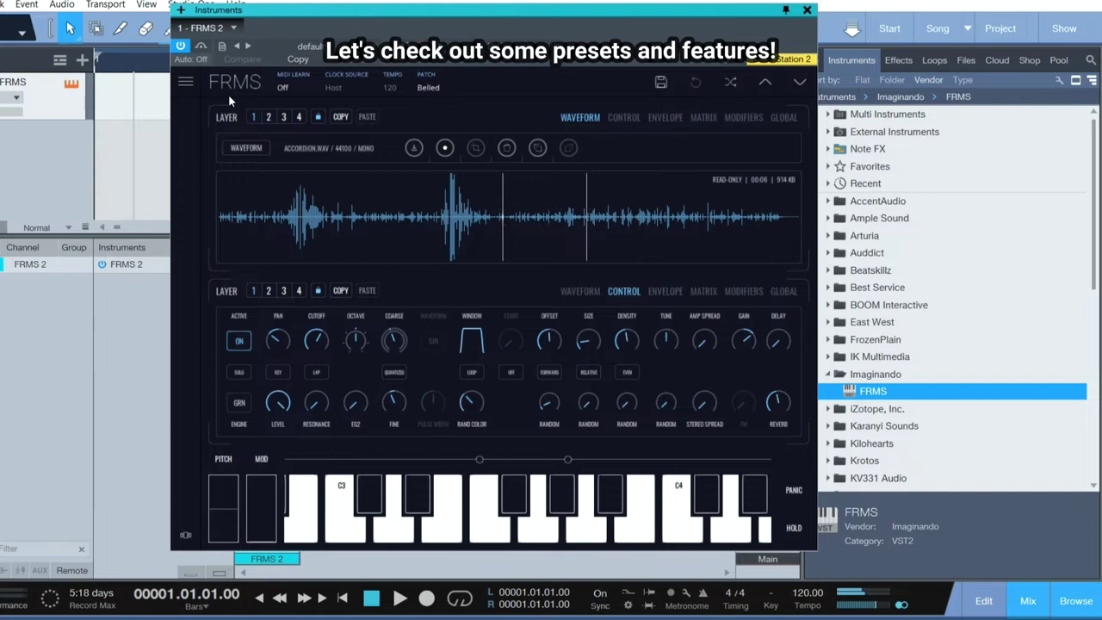
click(239, 373)
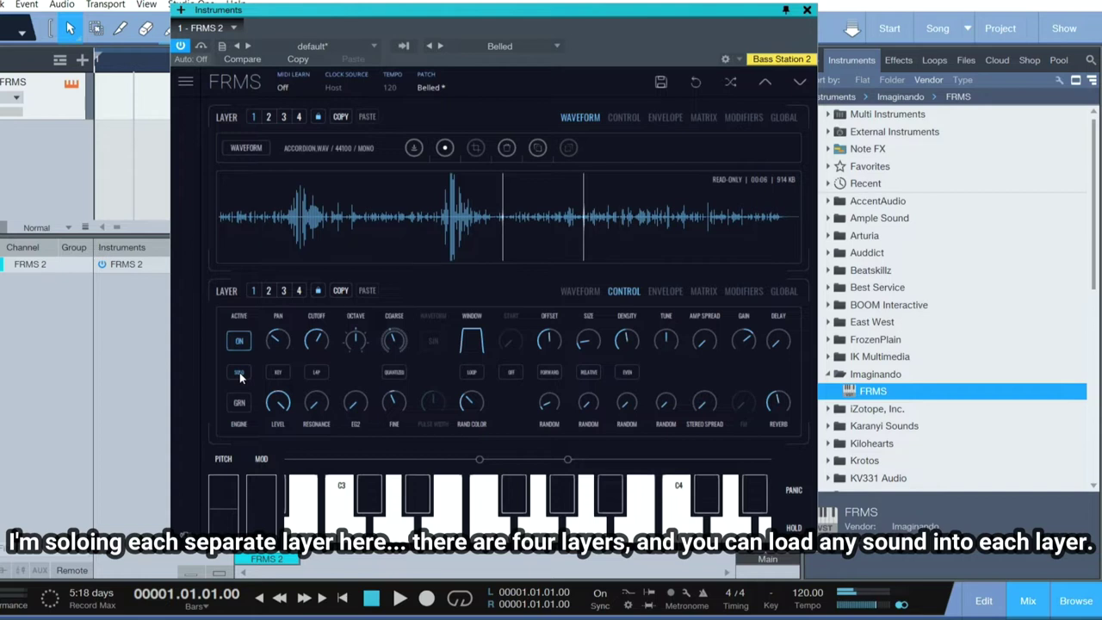
click(268, 117)
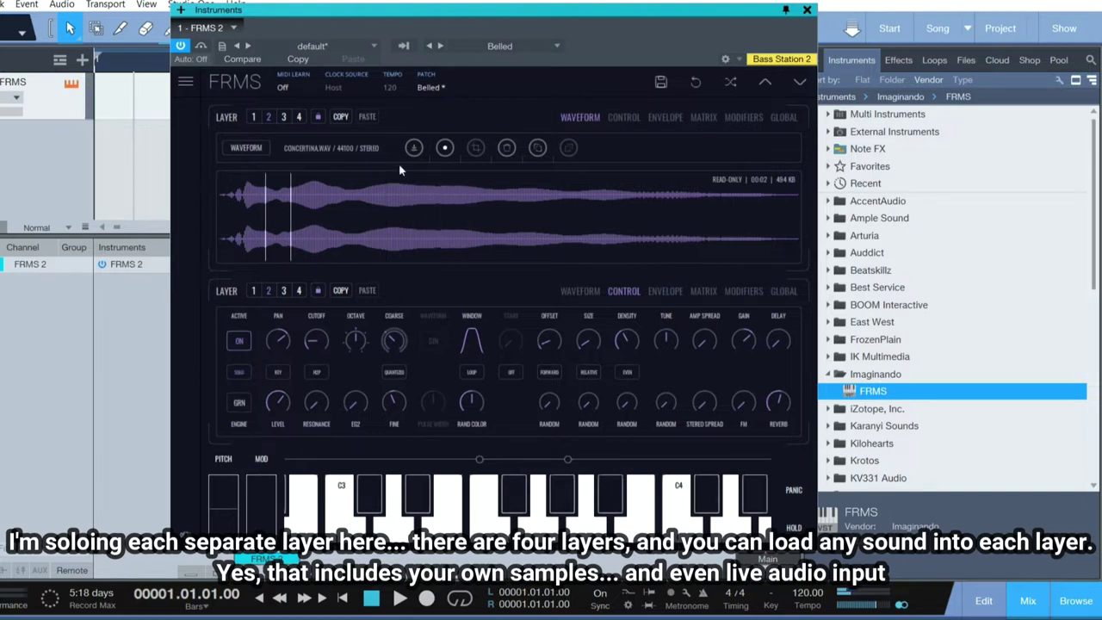
Browse the factory samples for layer 2 and audition Dirty Funk.wav and Drop Like It's Hot.wav
click(414, 148)
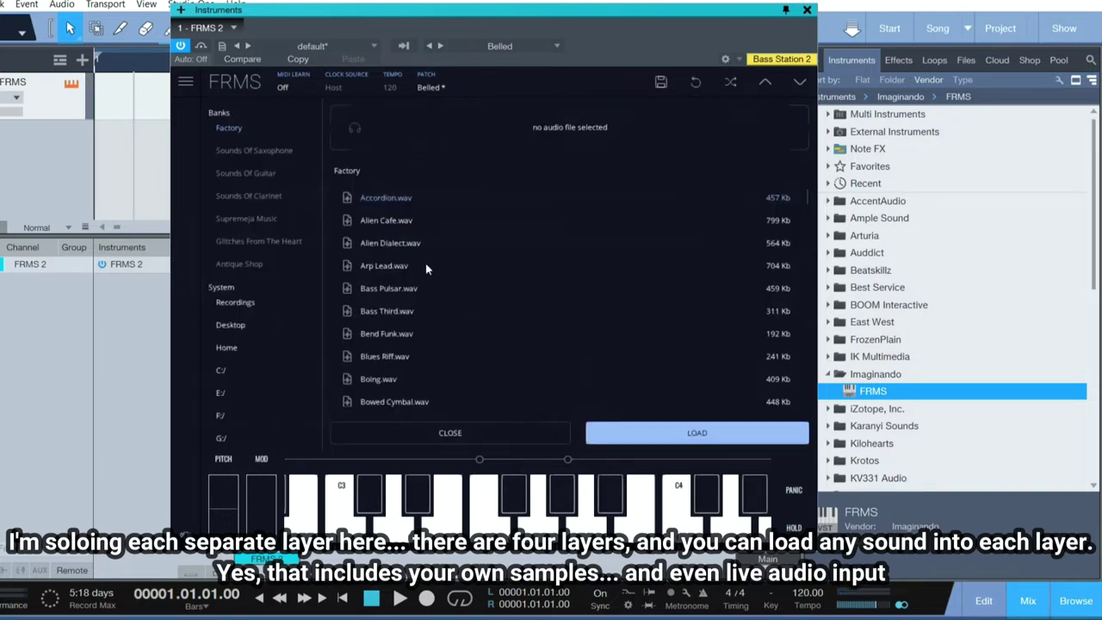
scroll(426, 291, down, 2)
scroll(424, 295, down, 2)
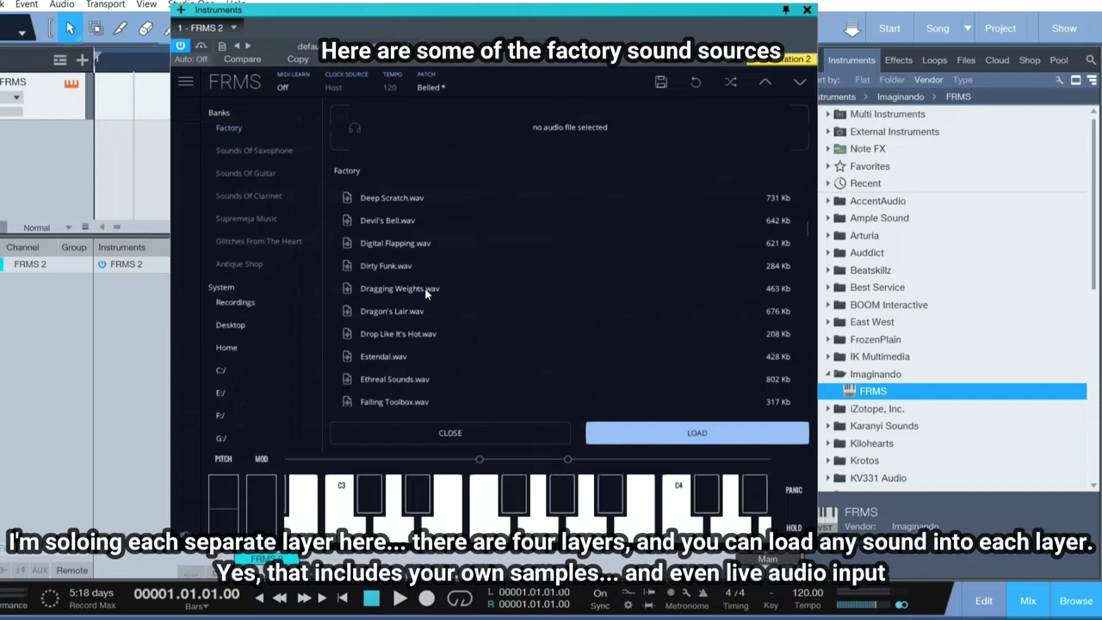
click(376, 268)
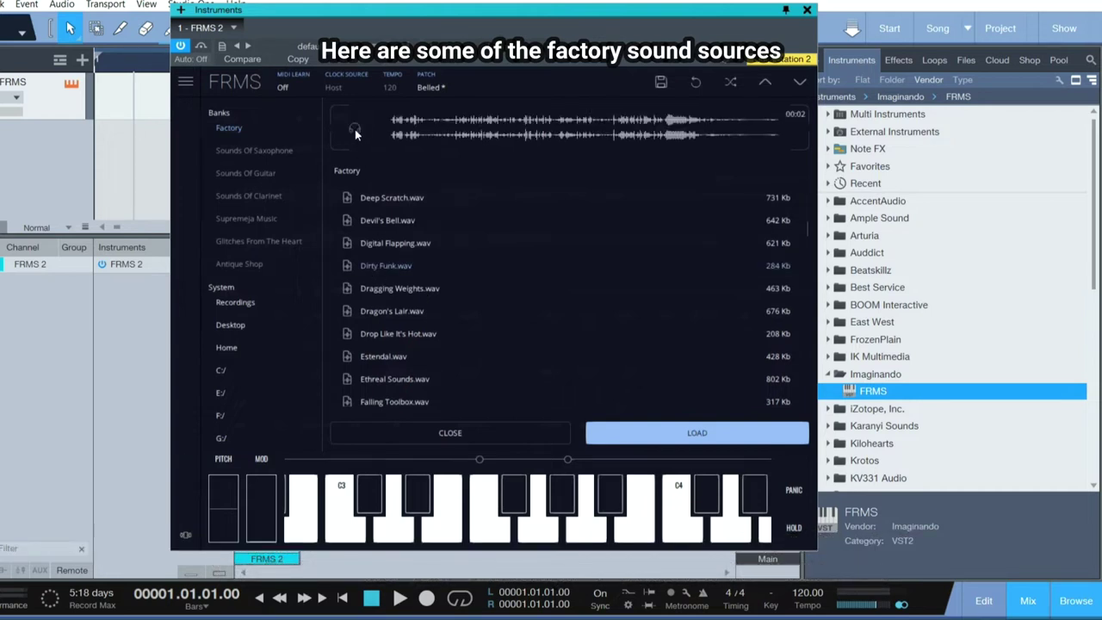
click(392, 268)
click(379, 333)
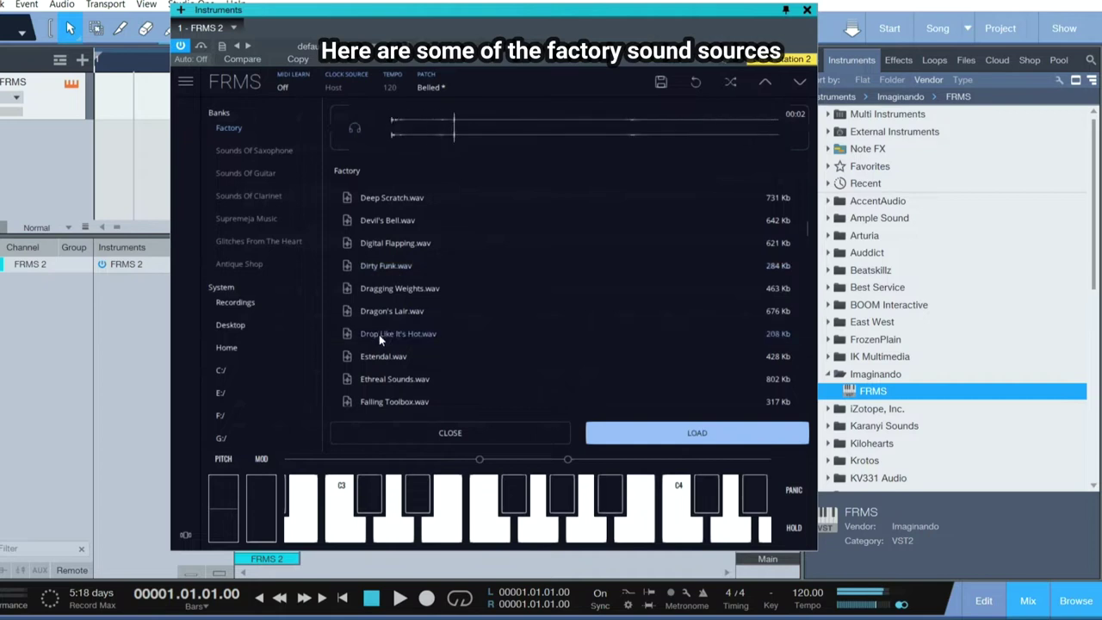
Audition the factory sample Ethreal Sounds.wav and load it into layer 2
click(381, 358)
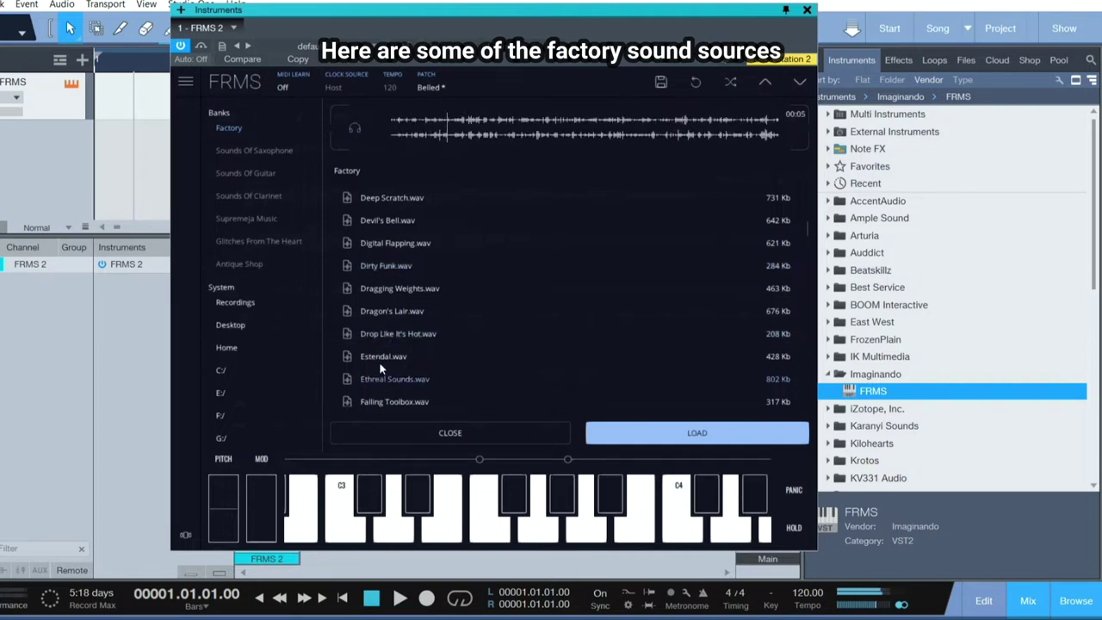
scroll(384, 362, down, 1)
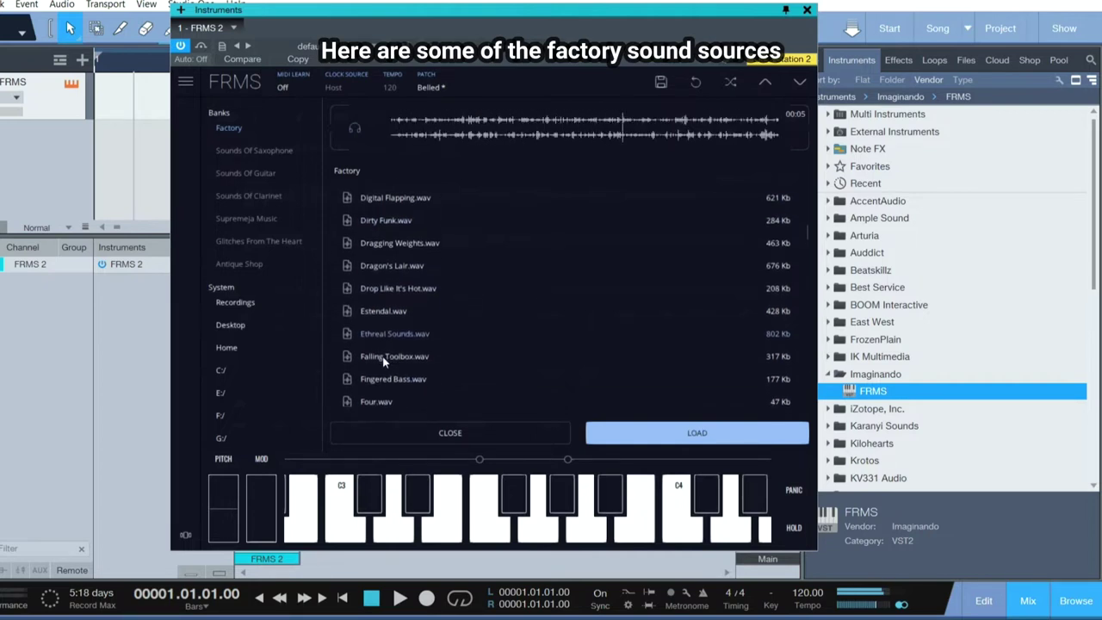
click(386, 335)
double_click(386, 334)
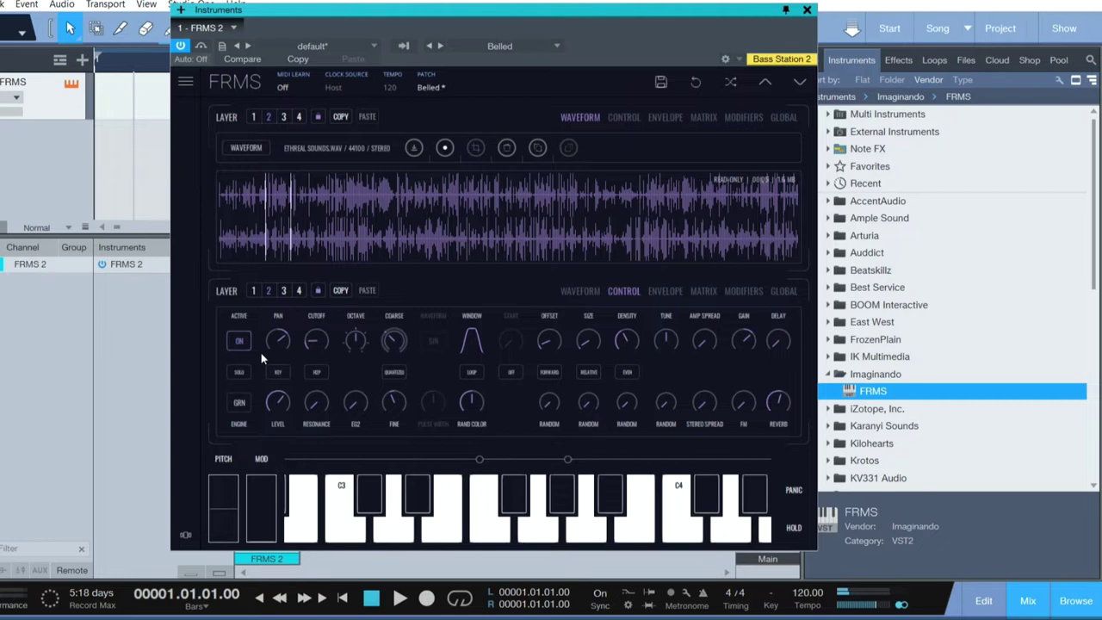
Load the Beller patch, show its layer 1, and advance to the Bicho patch
click(442, 45)
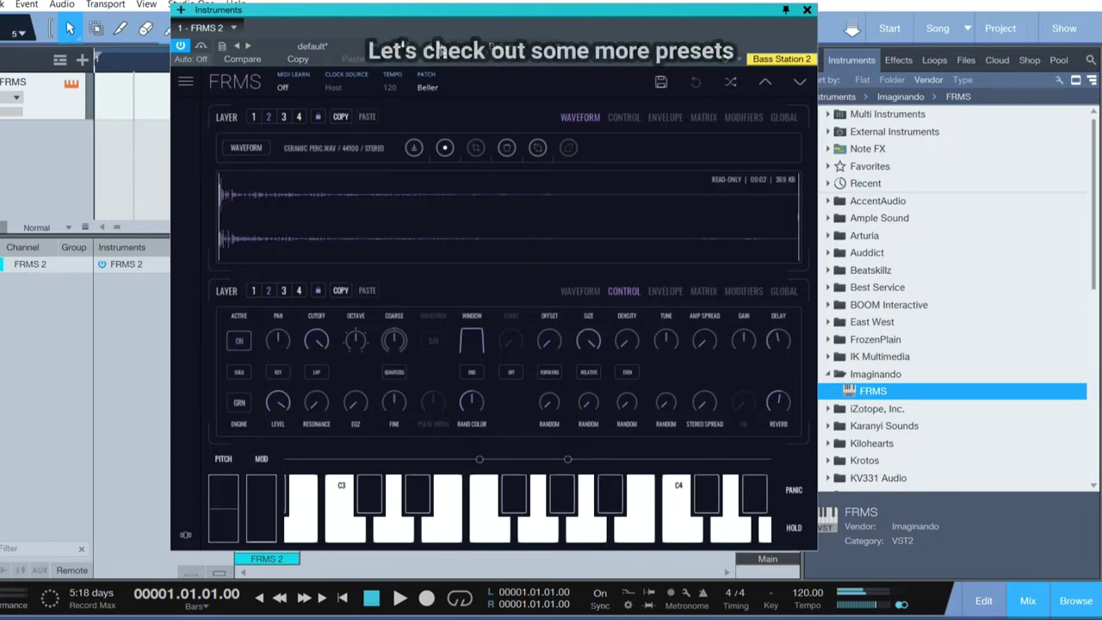
click(257, 291)
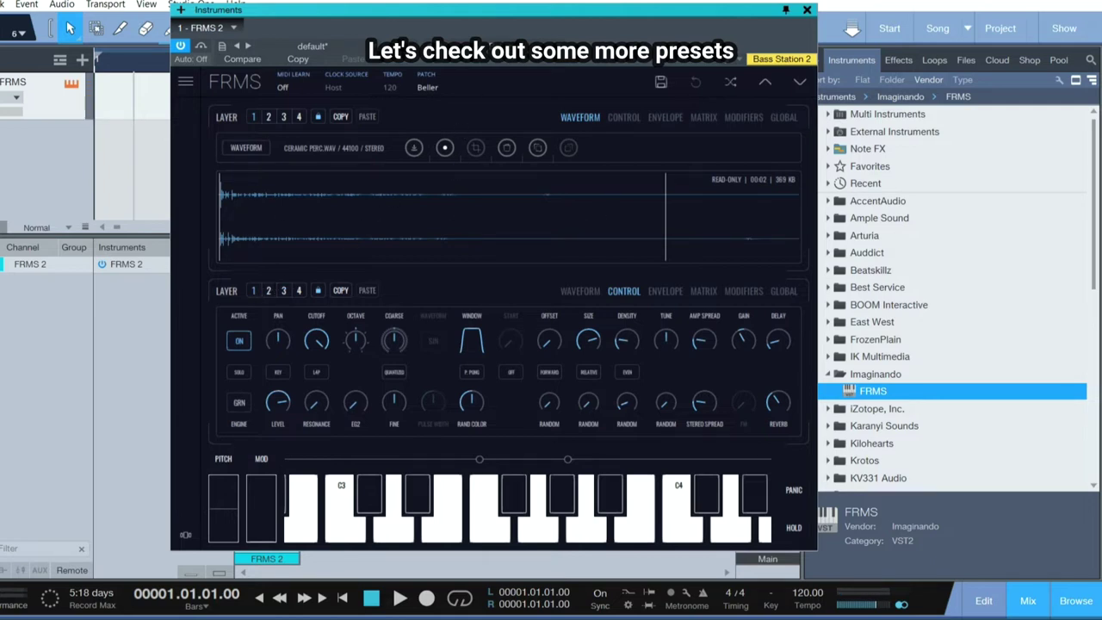
key(Down)
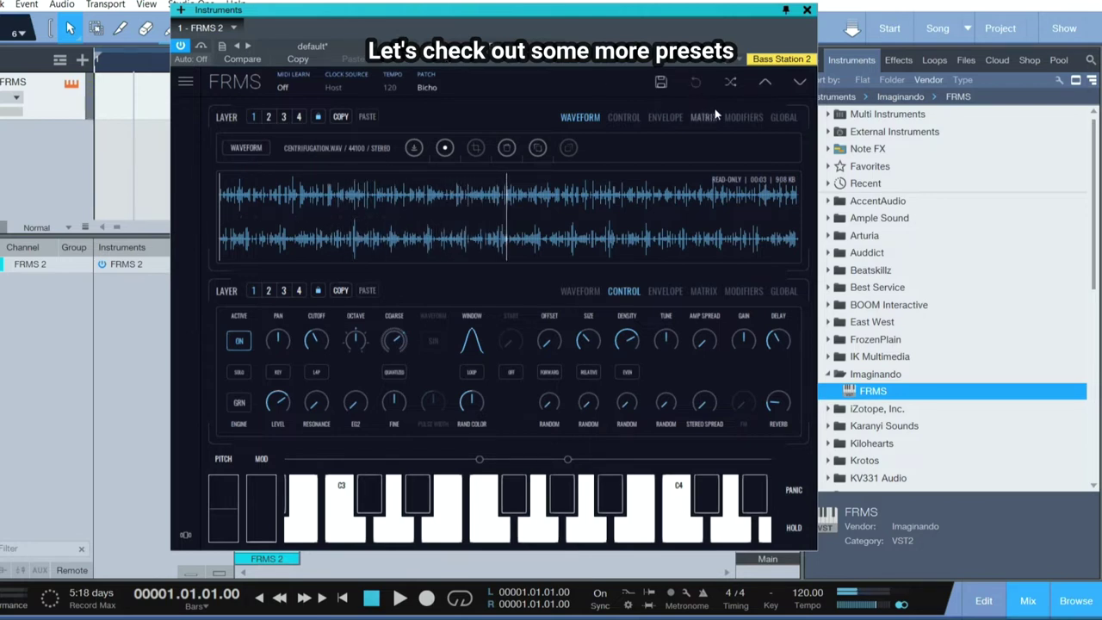
Turn on the arpeggiator for the Bicho patch and adjust its gate
click(738, 120)
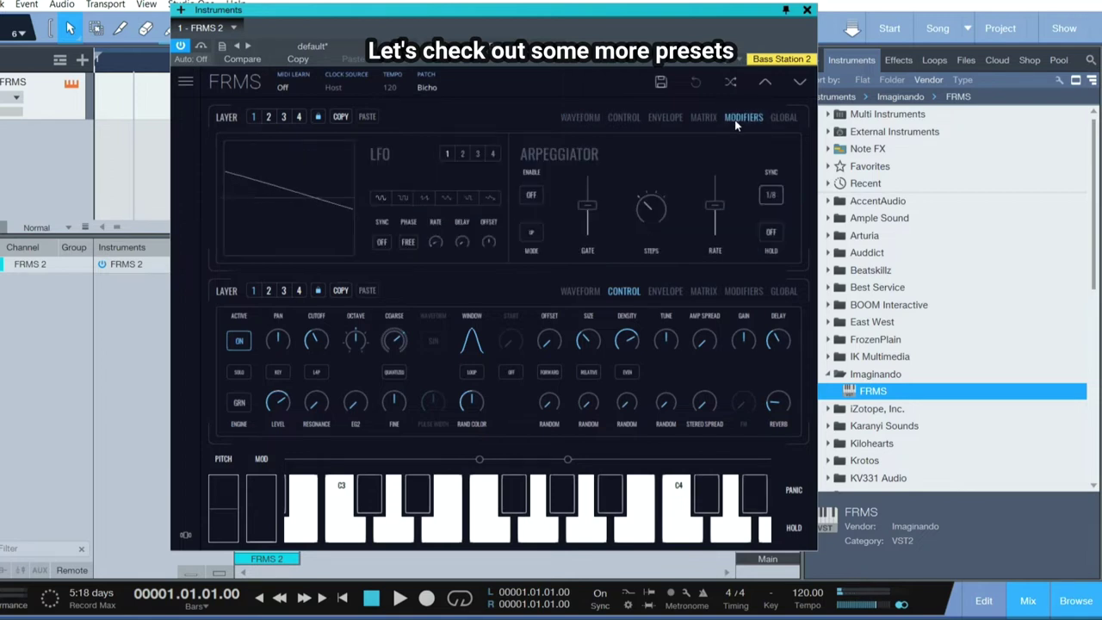
click(533, 198)
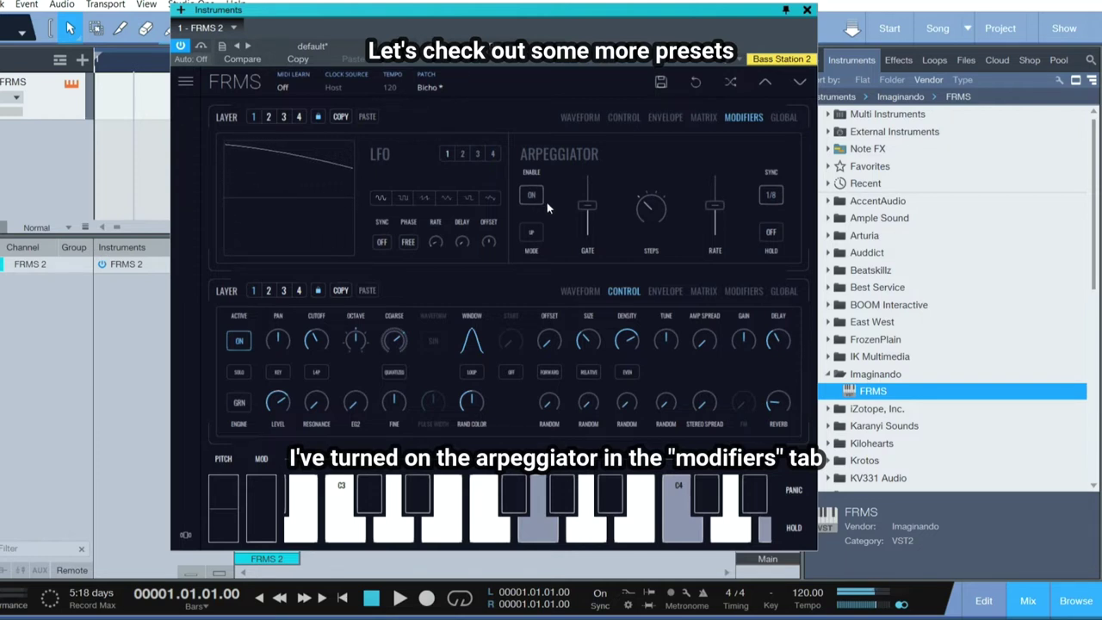
mouse_move(584, 209)
mouse_down()
mouse_move(594, 151)
mouse_move(598, 201)
mouse_up()
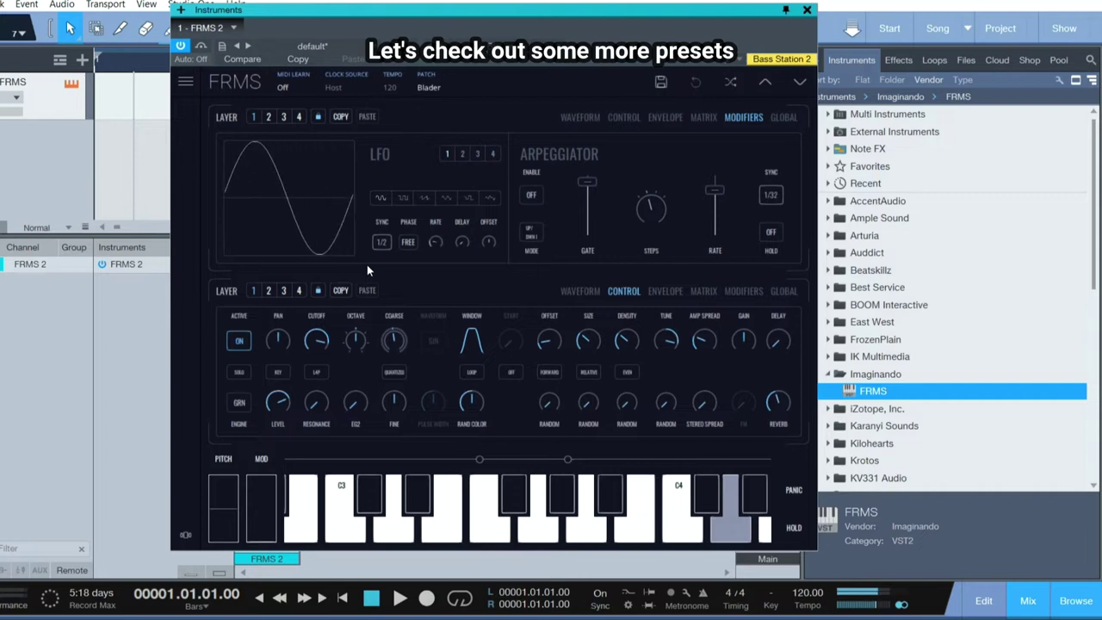
Adjust the rate of LFO 1 in the Blader patch and return to the layer's waveform view
mouse_move(435, 247)
mouse_down()
mouse_move(442, 96)
mouse_move(436, 238)
mouse_up()
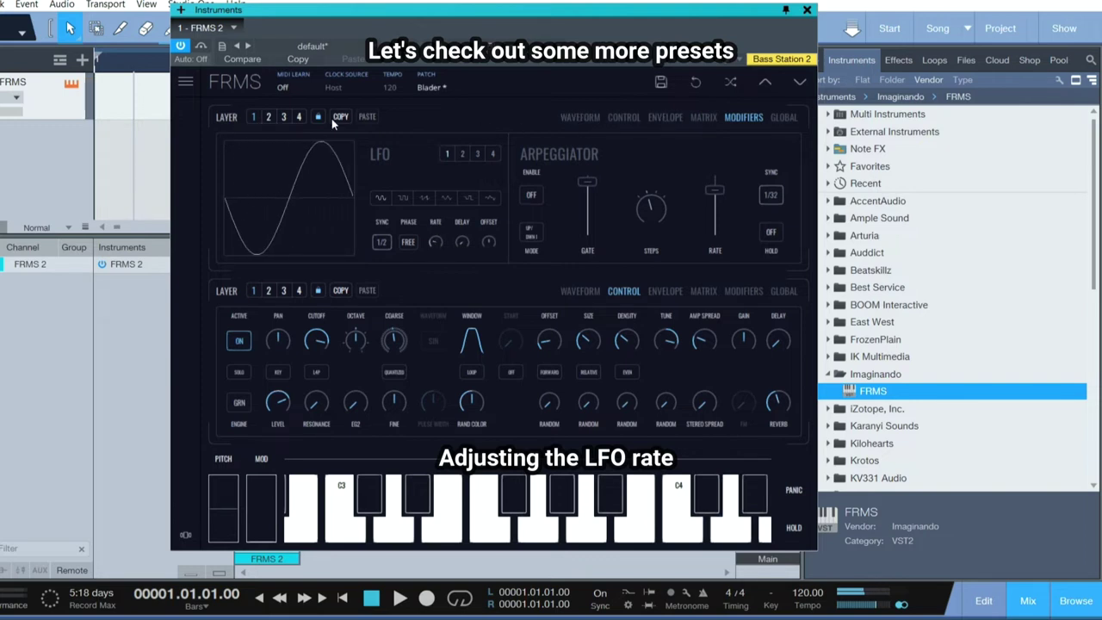
click(580, 118)
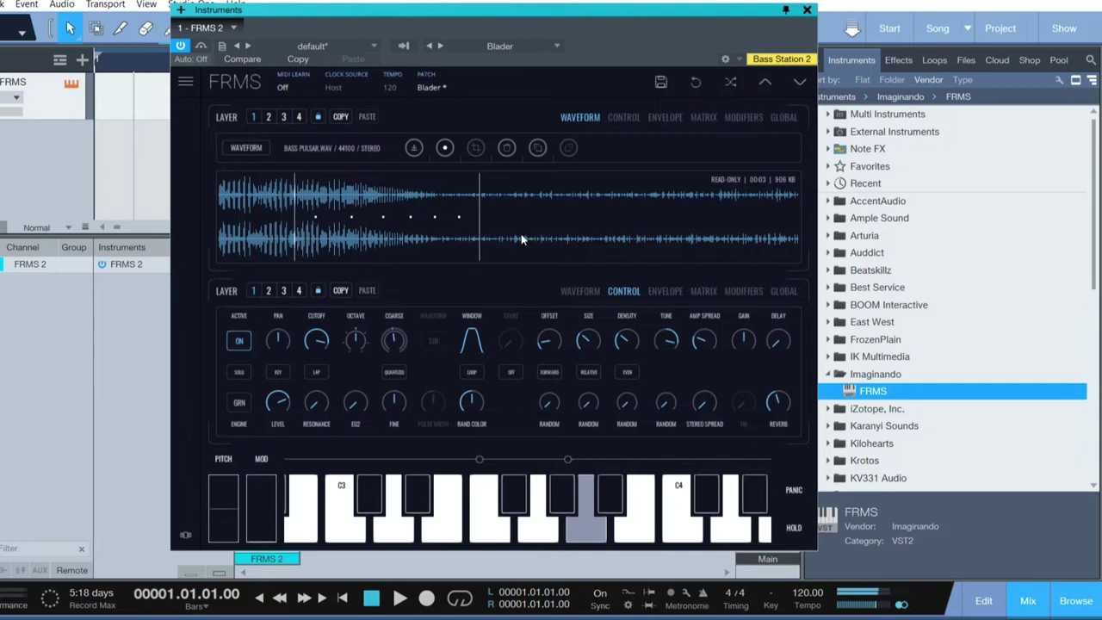
Audition the factory samples Sadness, Rusty Crank, Rumple, Scrapping and Scratched Violin for layer 1
click(414, 148)
scroll(505, 295, down, 15)
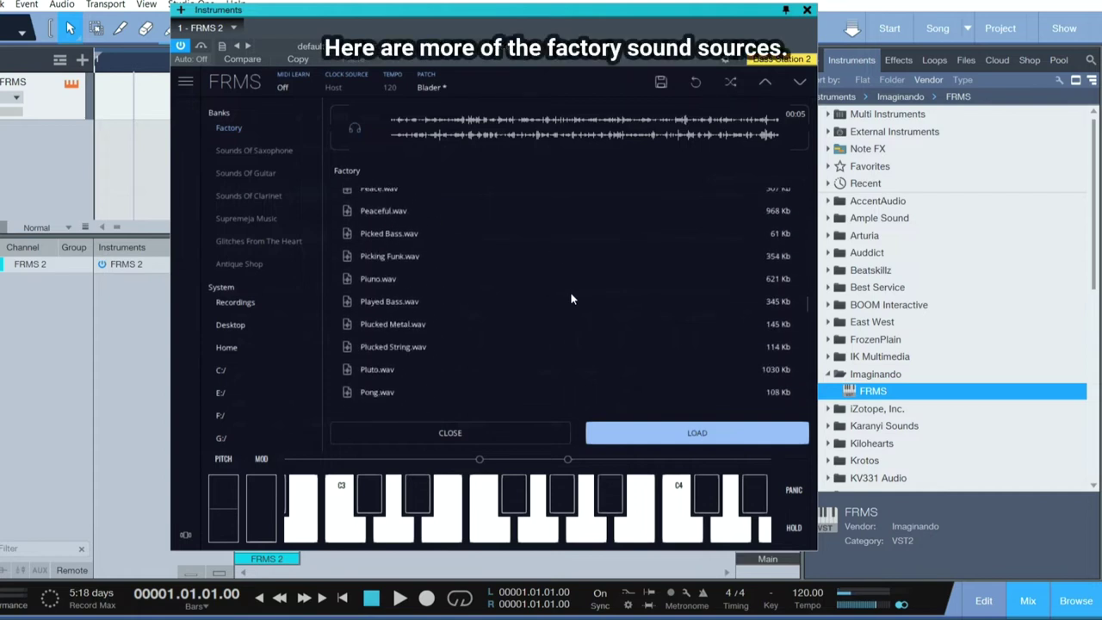
click(386, 341)
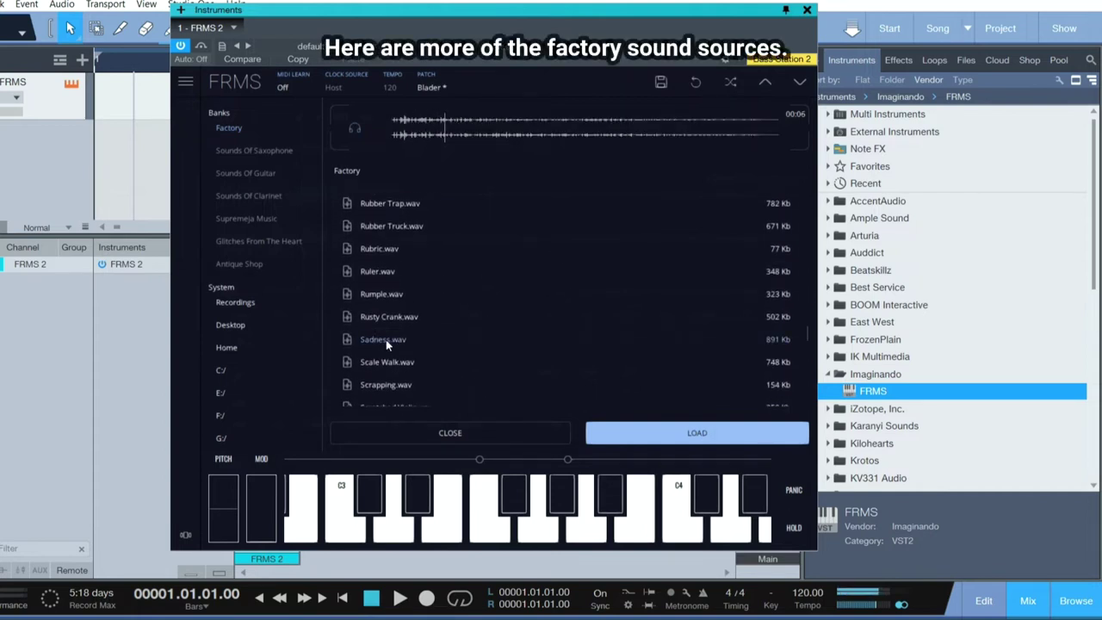
click(390, 318)
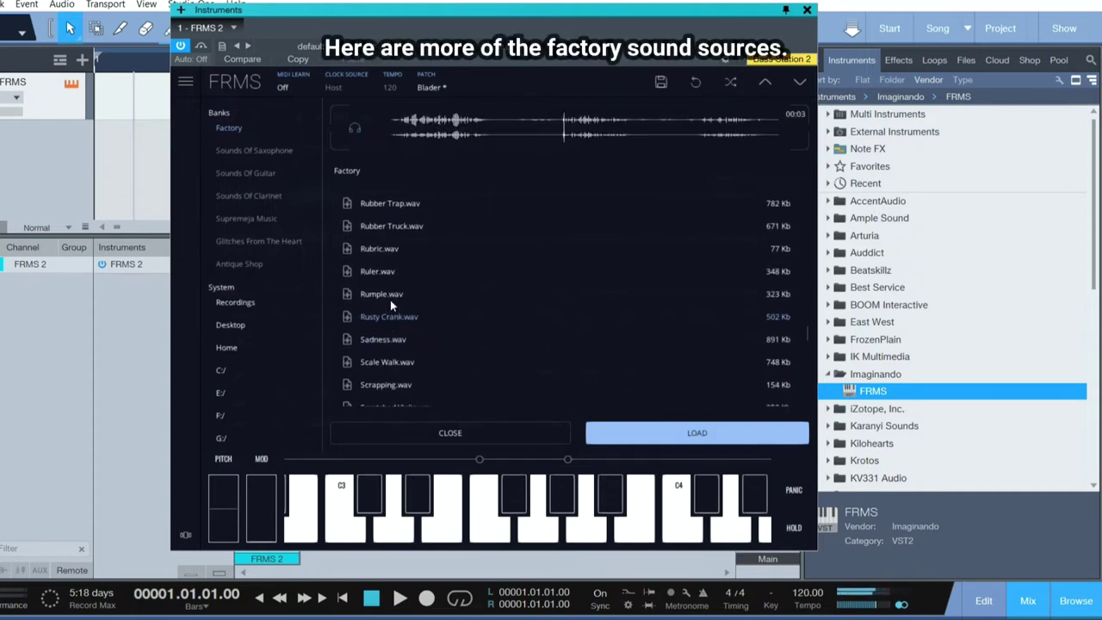
click(390, 297)
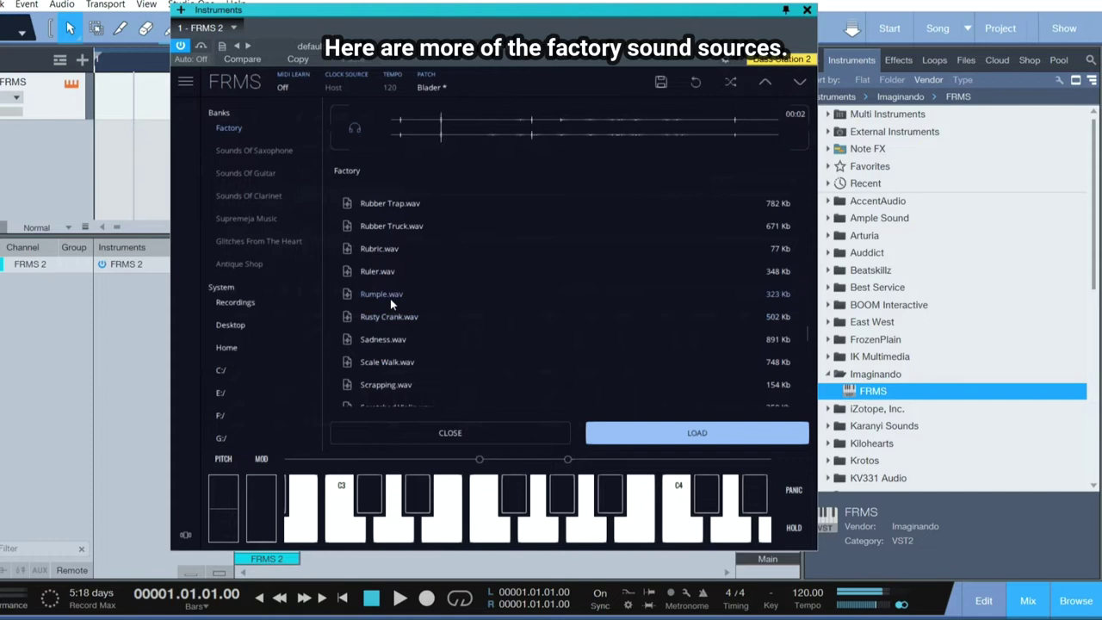
click(390, 383)
scroll(415, 335, down, 1)
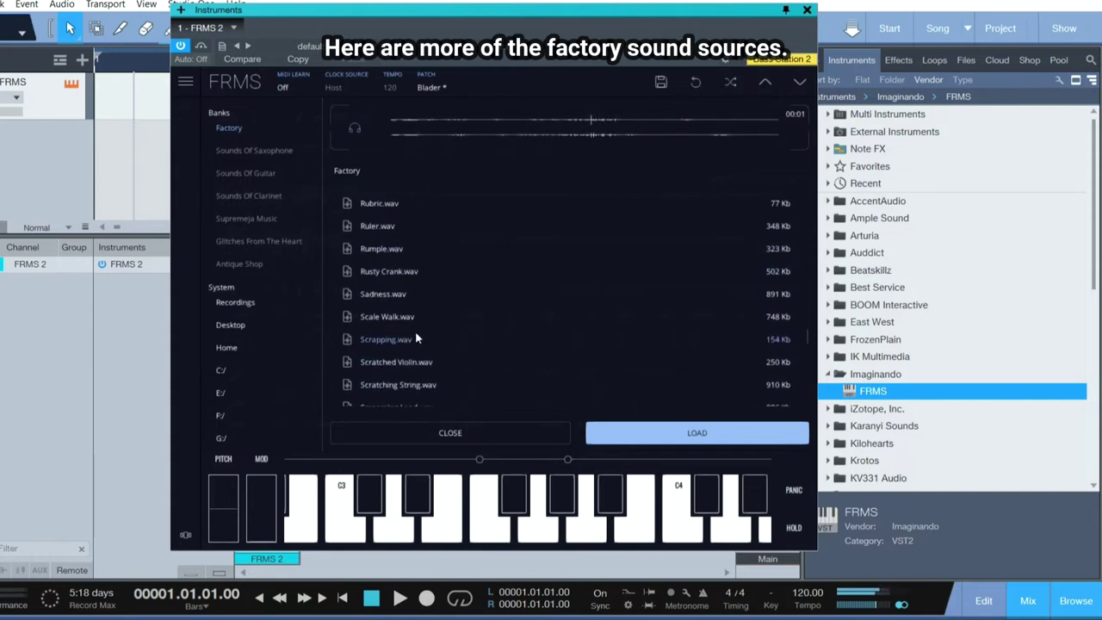
click(384, 362)
scroll(384, 361, down, 1)
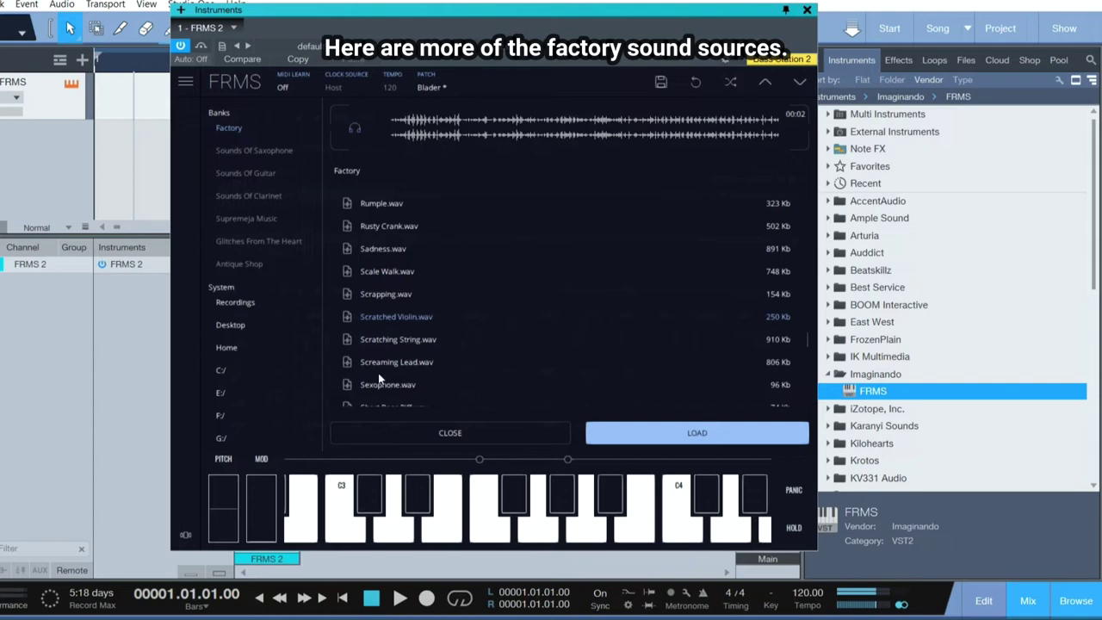
Load the factory sample Sexophone.wav into layer 1 and raise the layer's grain density
click(374, 384)
scroll(401, 349, down, 1)
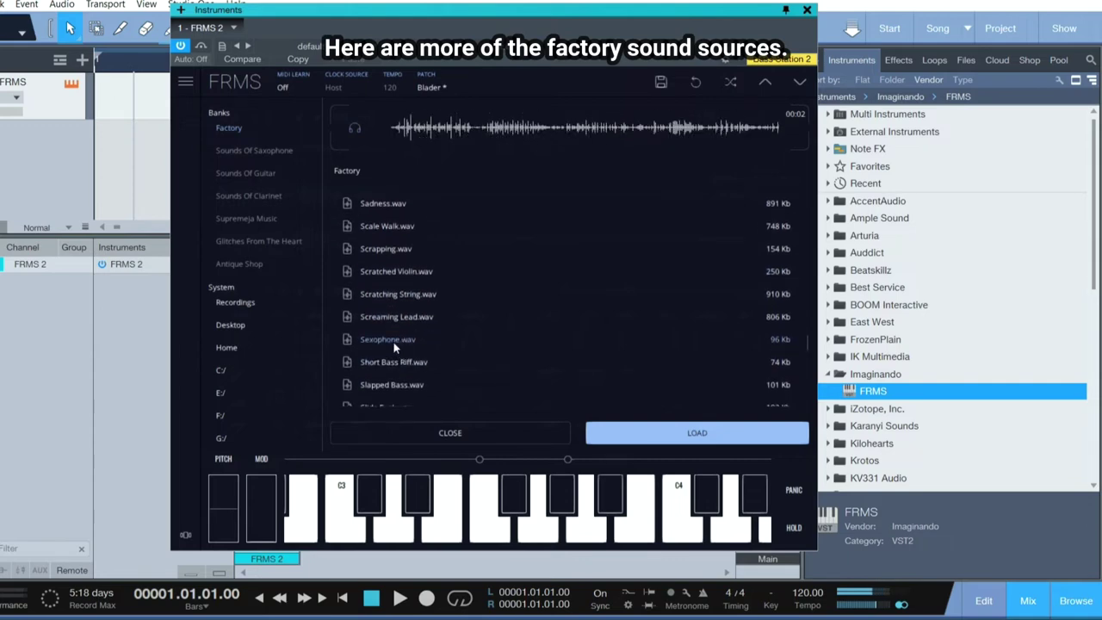
double_click(389, 339)
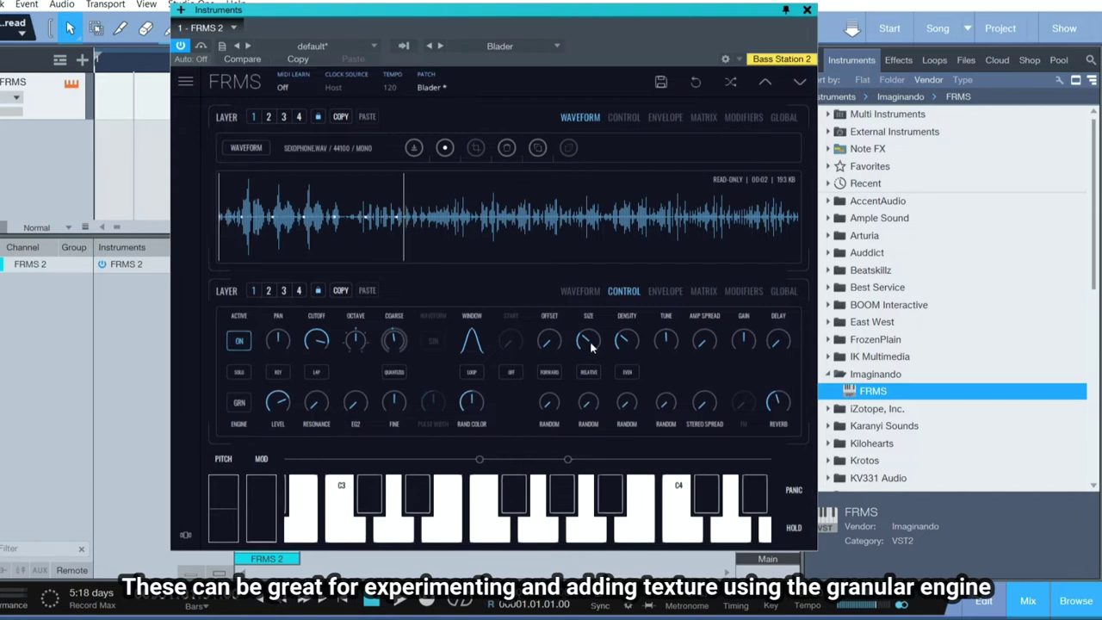
drag(630, 342, 637, 232)
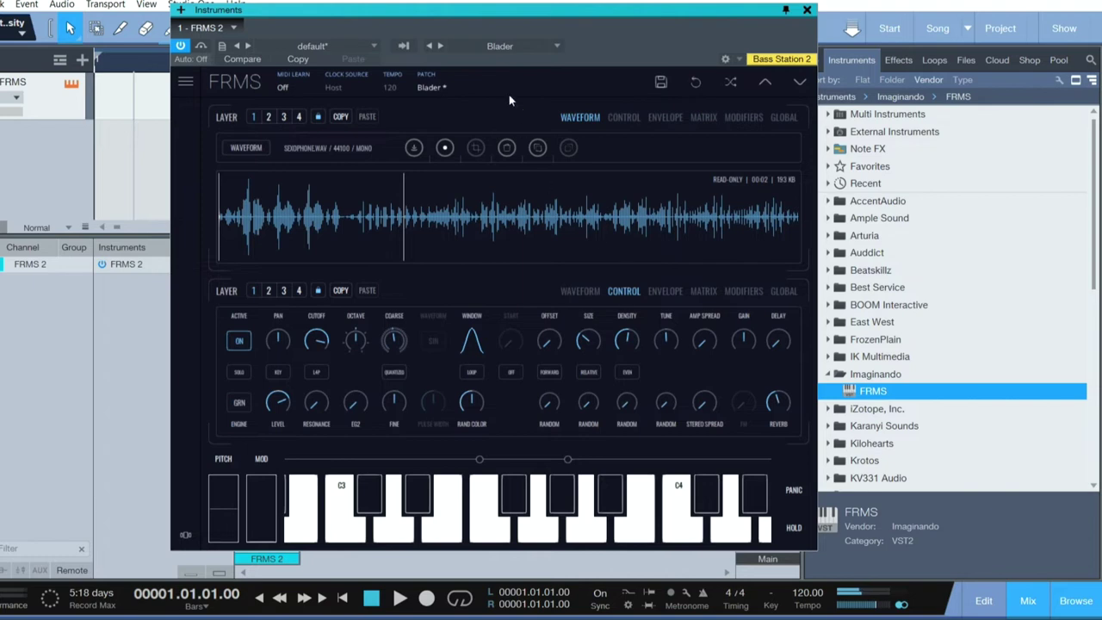
Load the Bondrilo patch and move layer 1's grain offset further into the sample
click(443, 45)
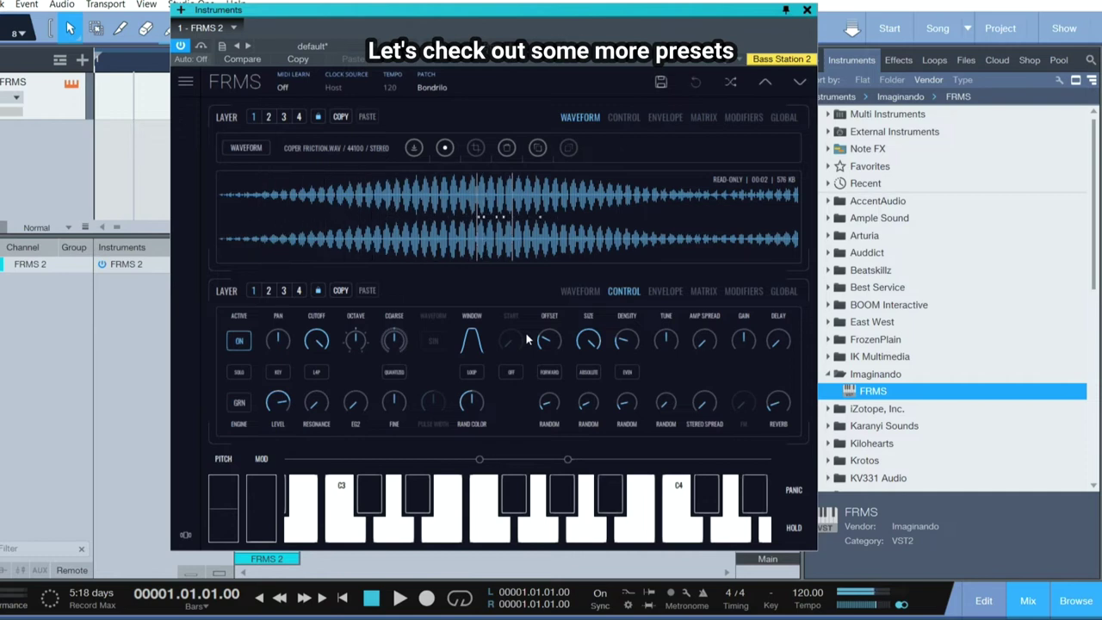
drag(536, 343, 549, 345)
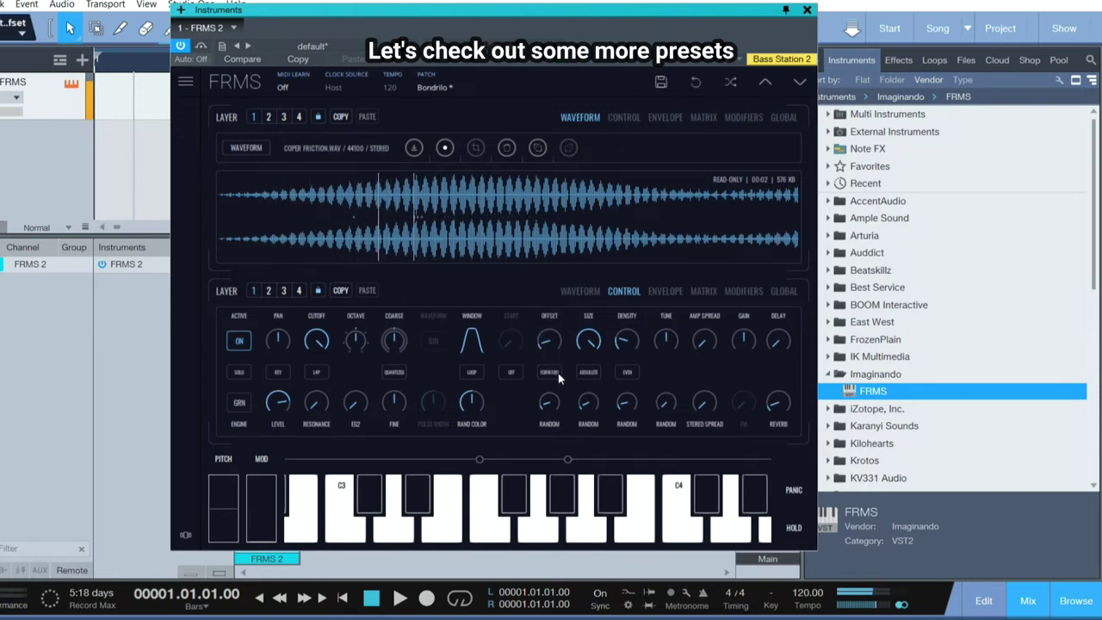
drag(555, 340, 555, 247)
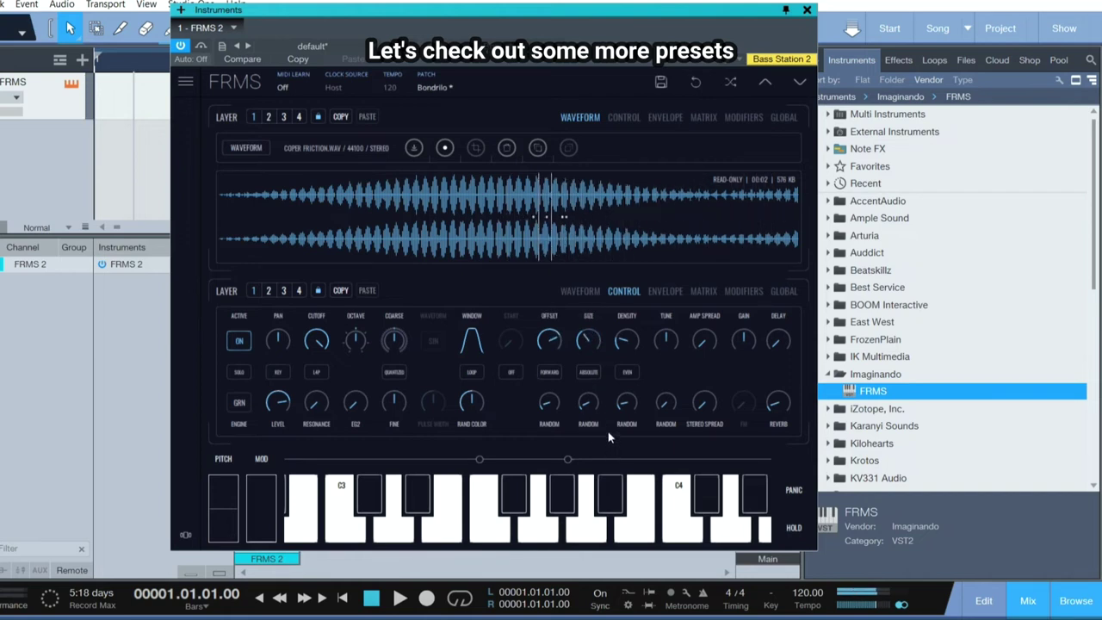
Raise layer 1's density and tune, and change its grain window to a squarer shape
drag(627, 346, 631, 235)
drag(668, 347, 669, 295)
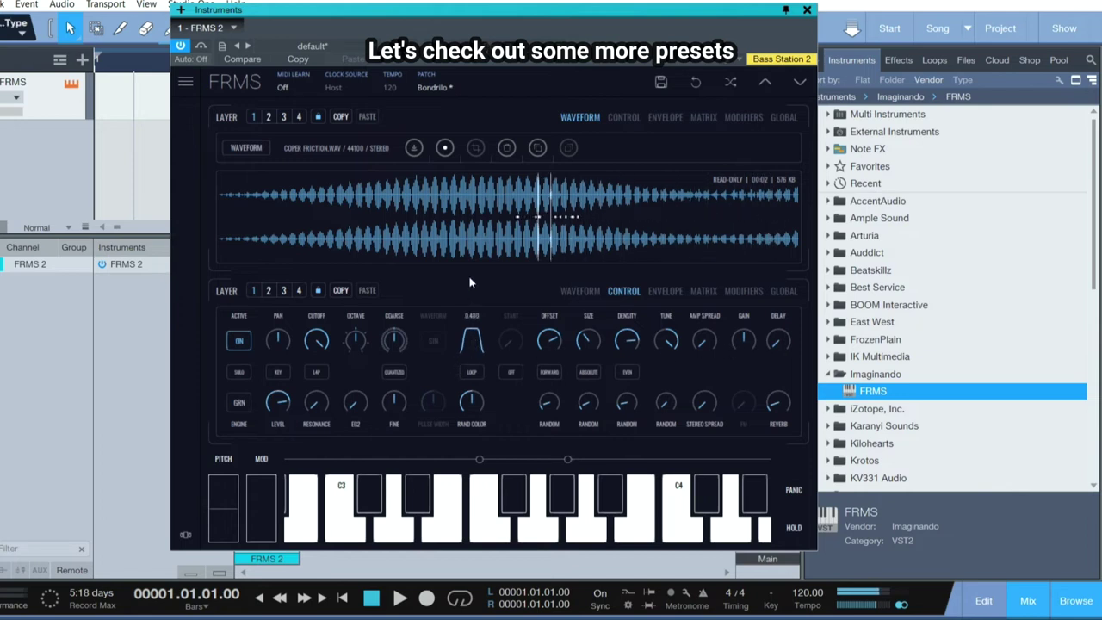
click(471, 341)
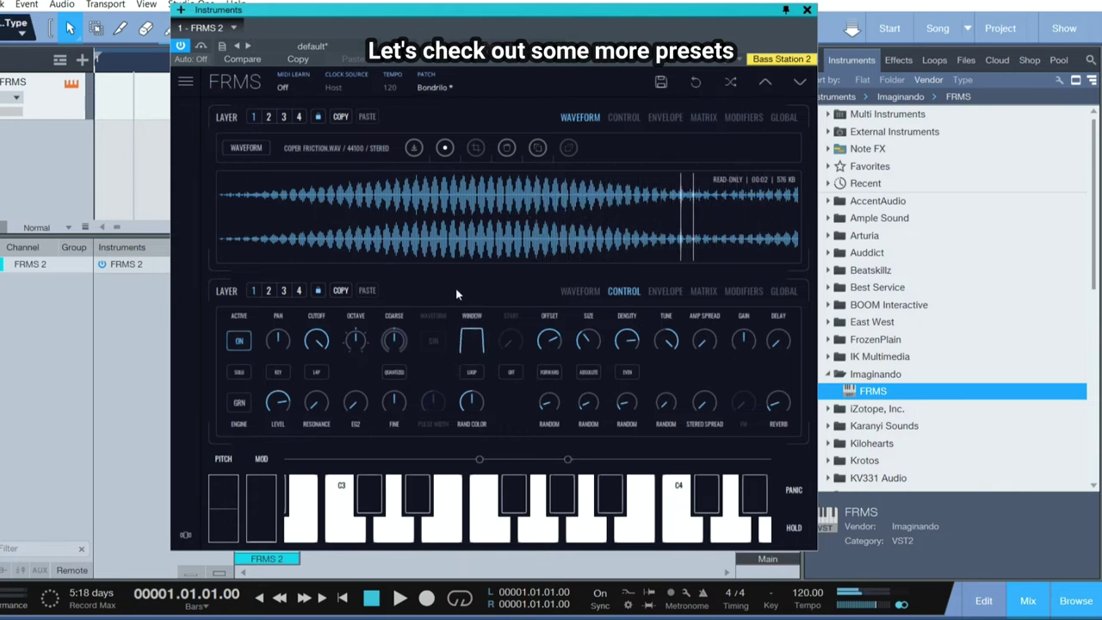
Filter the factory patches by the keys and lo-fi tags and load the Picked Digi Funky patch
click(428, 87)
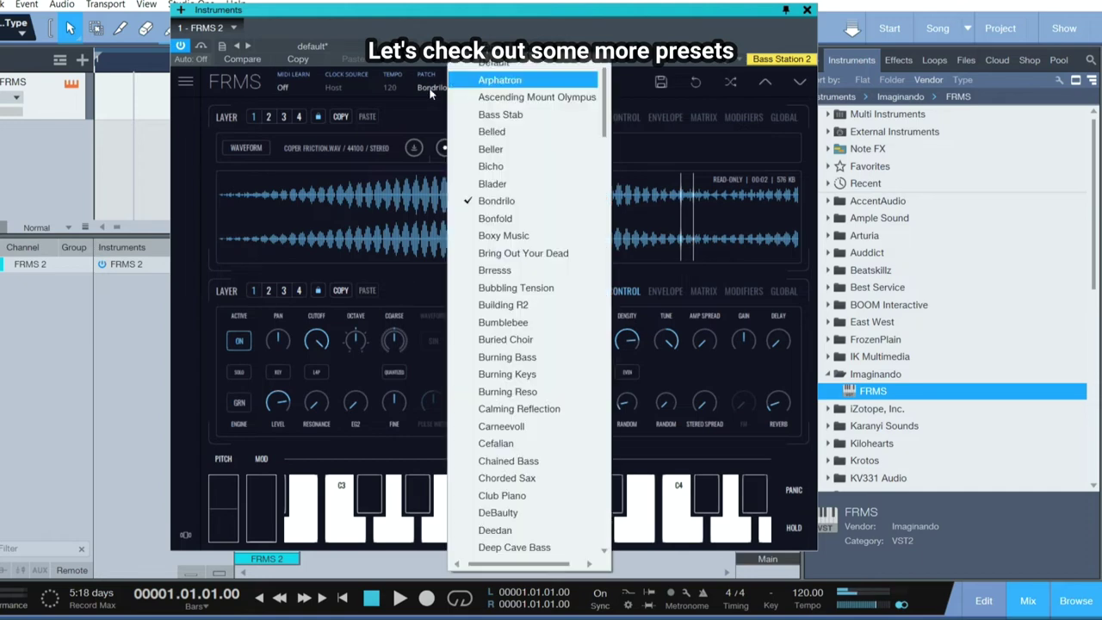
click(428, 87)
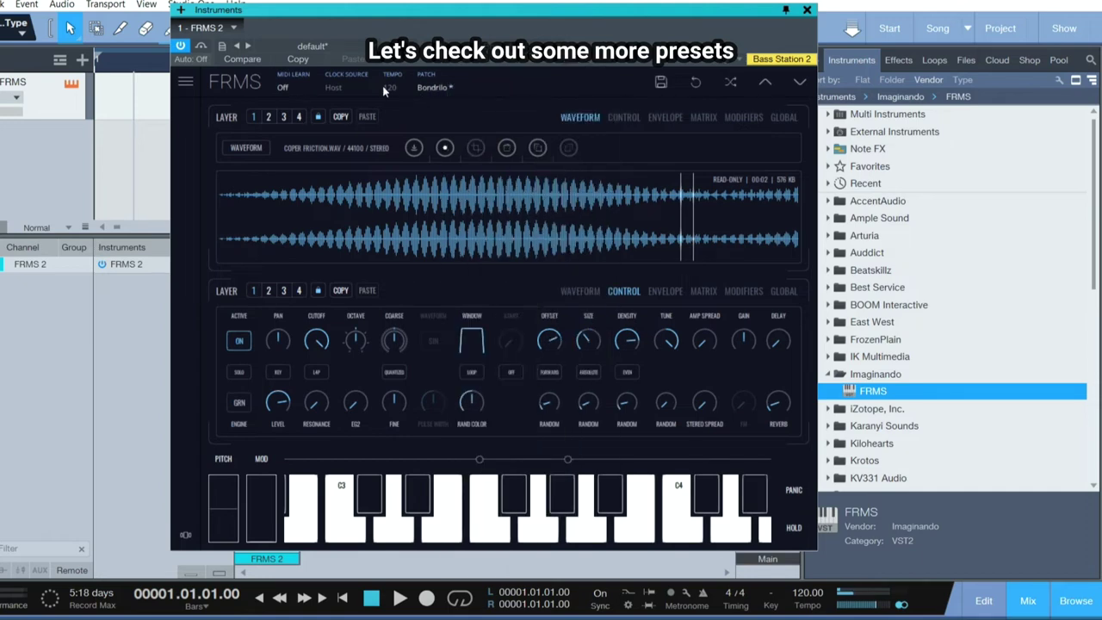
click(431, 89)
scroll(449, 348, down, 15)
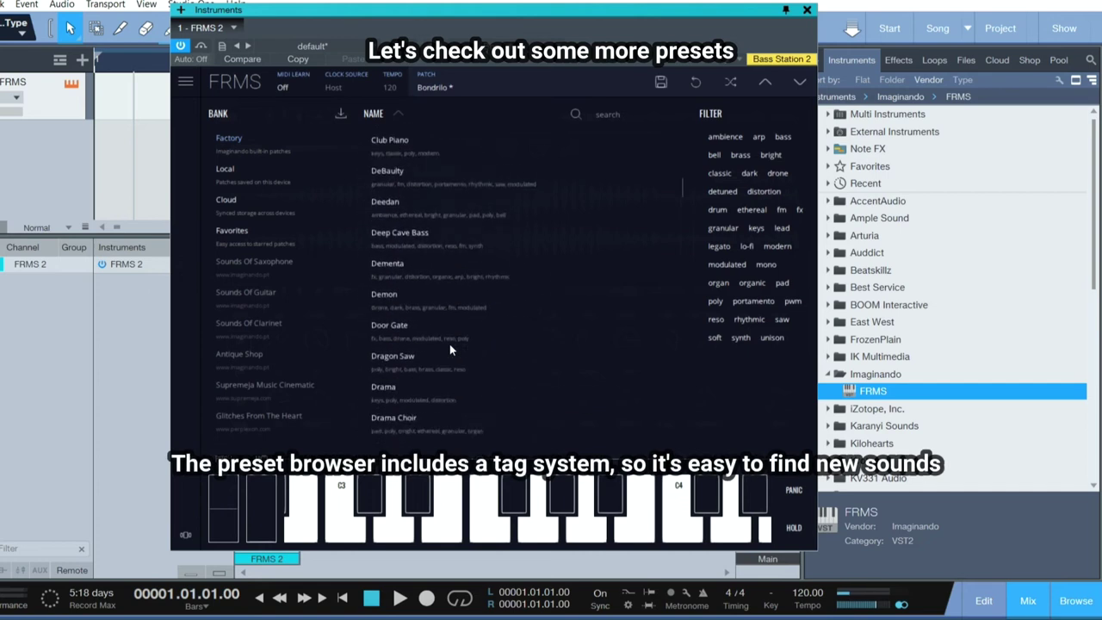
click(754, 229)
click(747, 246)
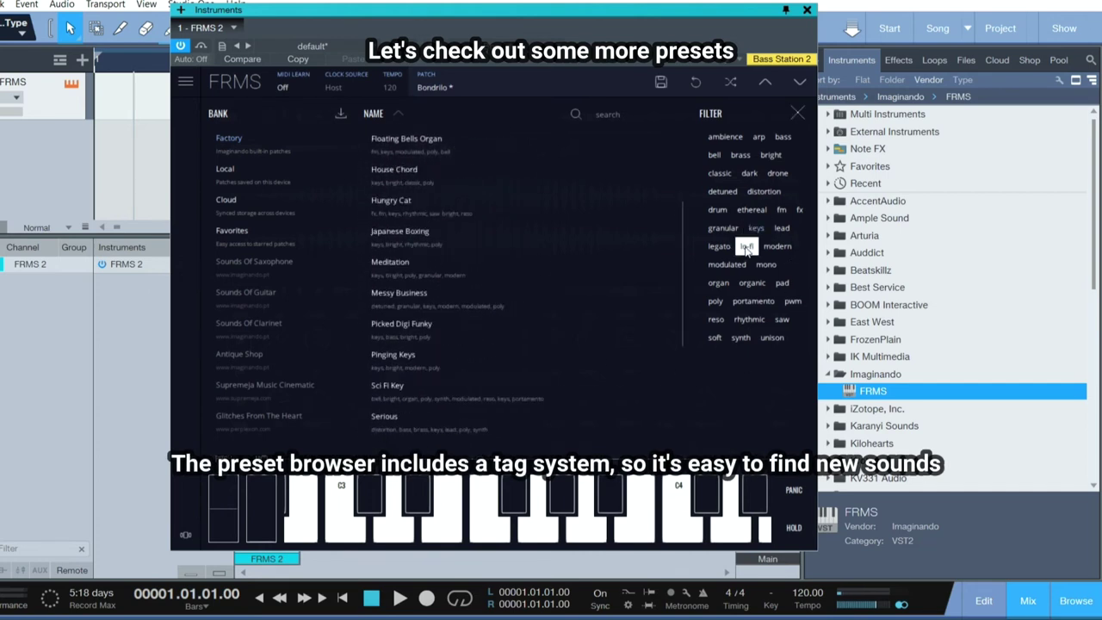
click(390, 363)
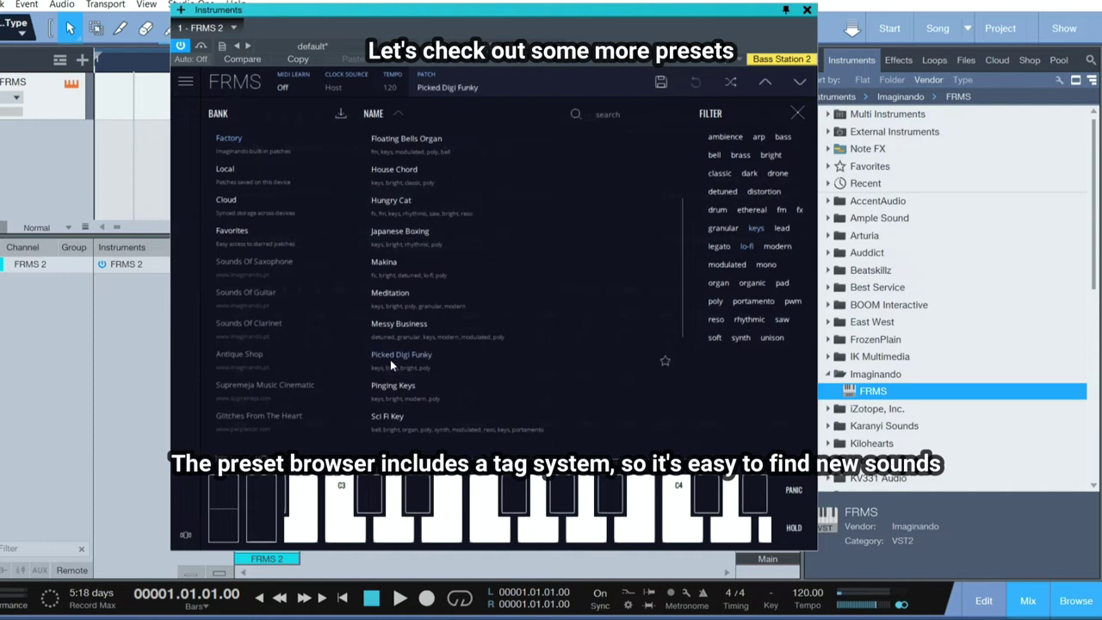
click(237, 79)
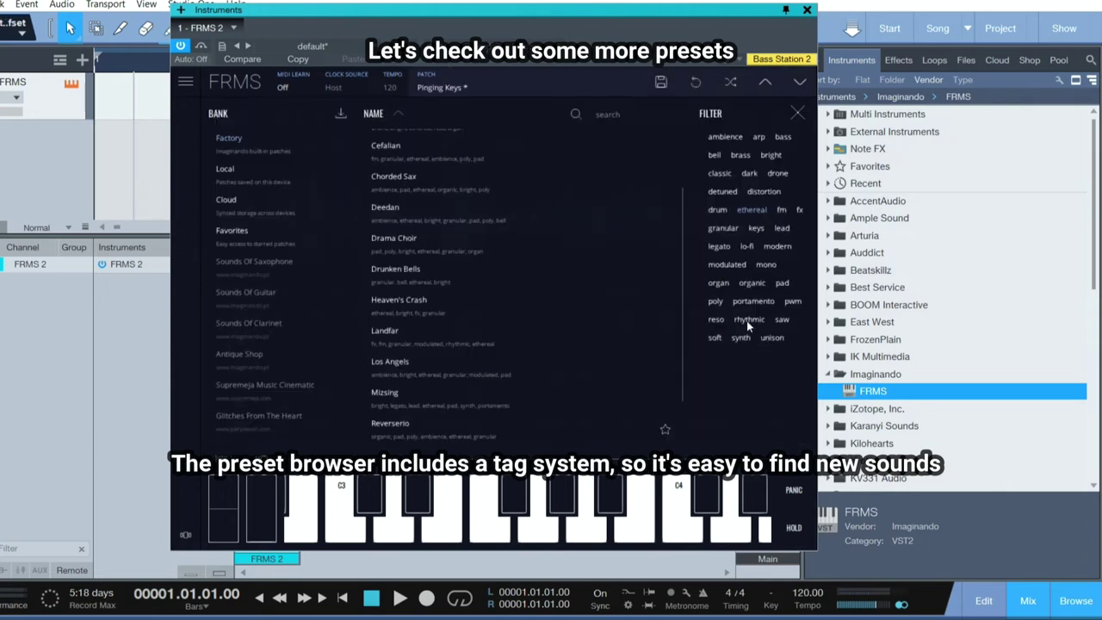
Load Heaven's Crash from the factory patches filtered by ethereal and rhythmic, and move layer 1's grain offset to the sample's start
click(746, 320)
scroll(451, 351, down, 5)
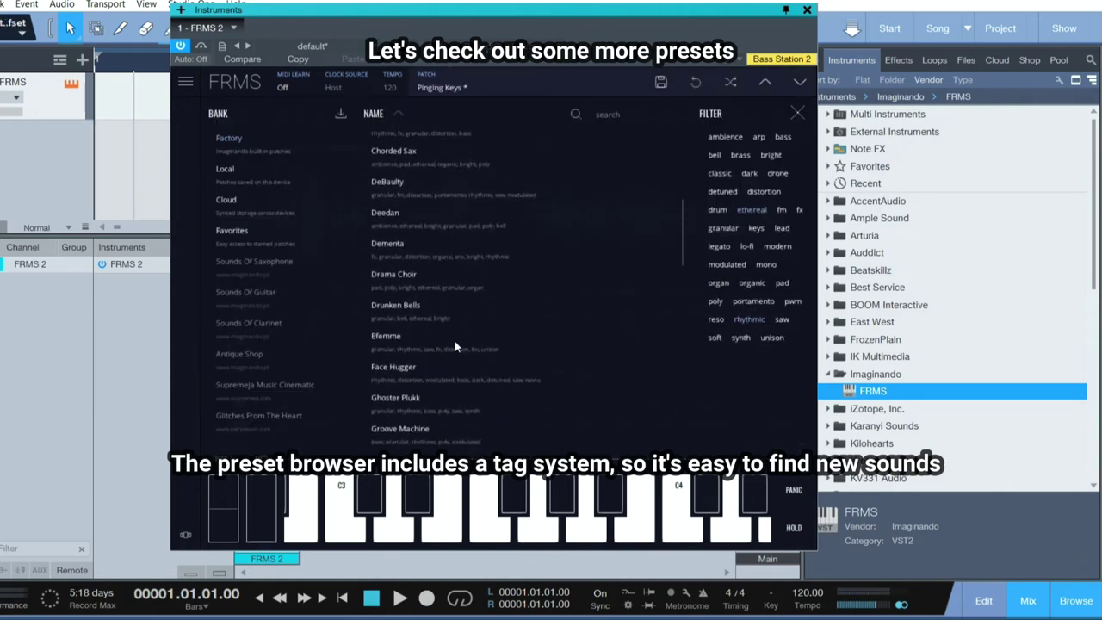
scroll(454, 341, down, 4)
click(401, 383)
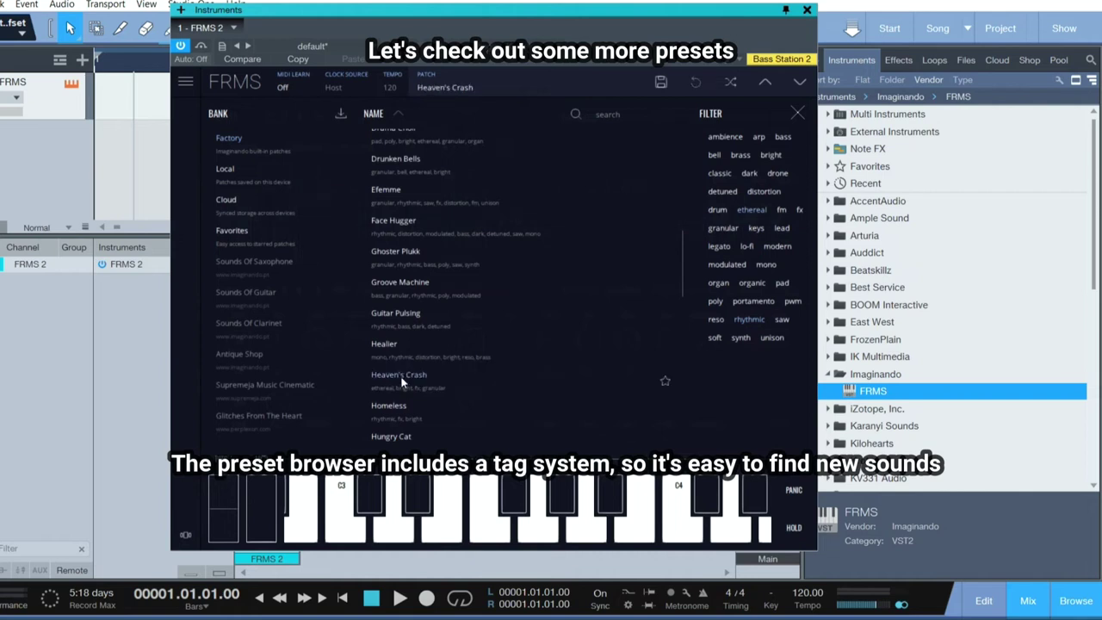
click(241, 83)
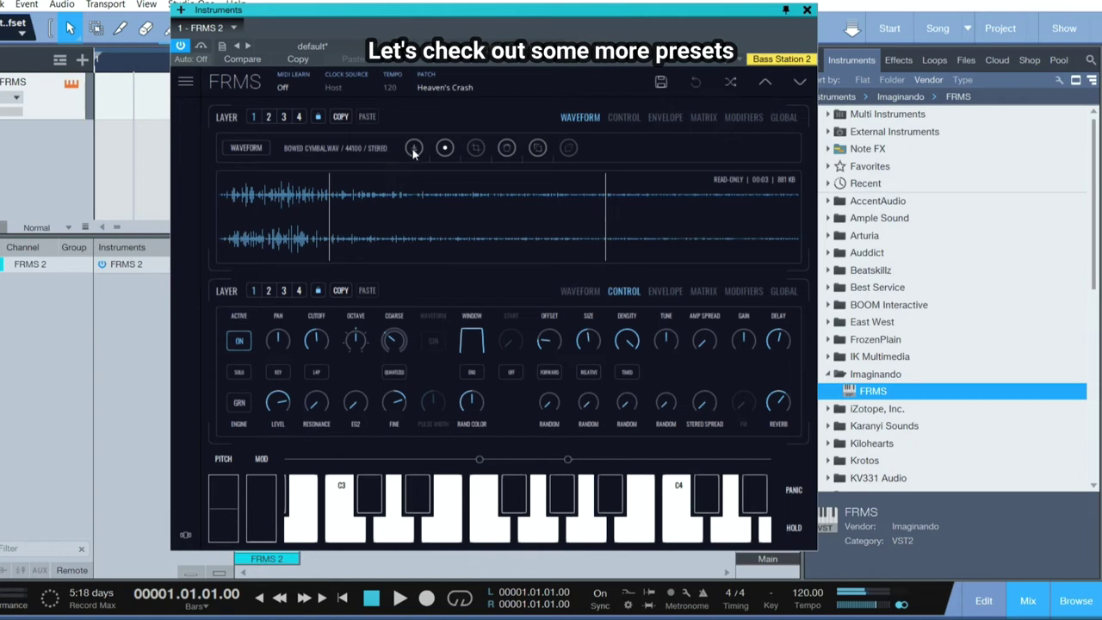
drag(557, 355, 565, 378)
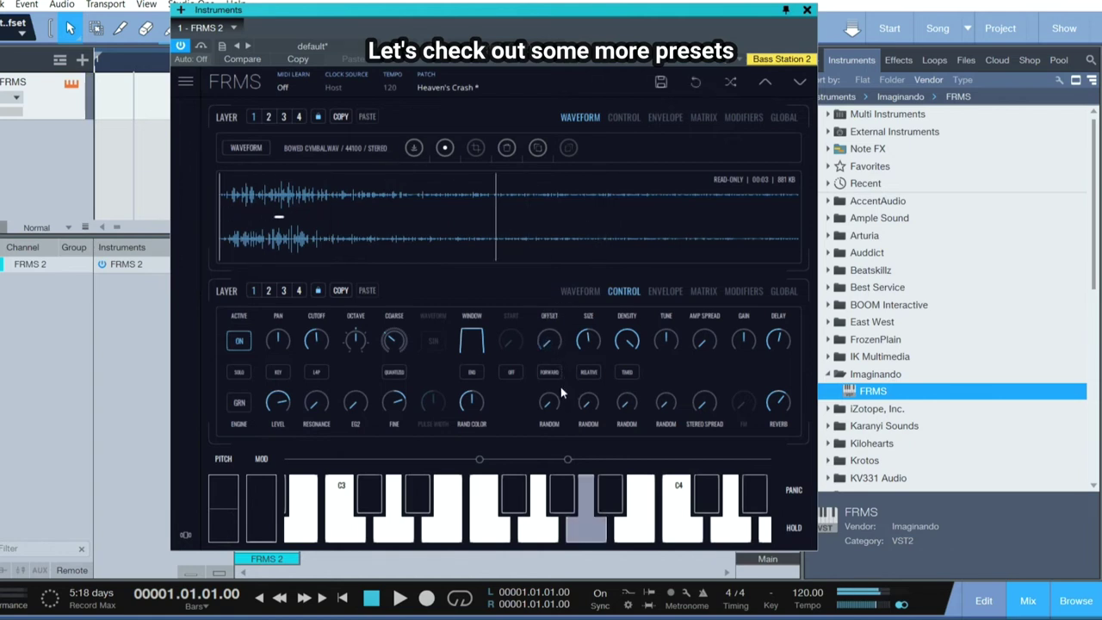
Load the factory patch The Cycle and adjust layer 1's grain density, tune, size and amp spread
click(414, 148)
click(404, 331)
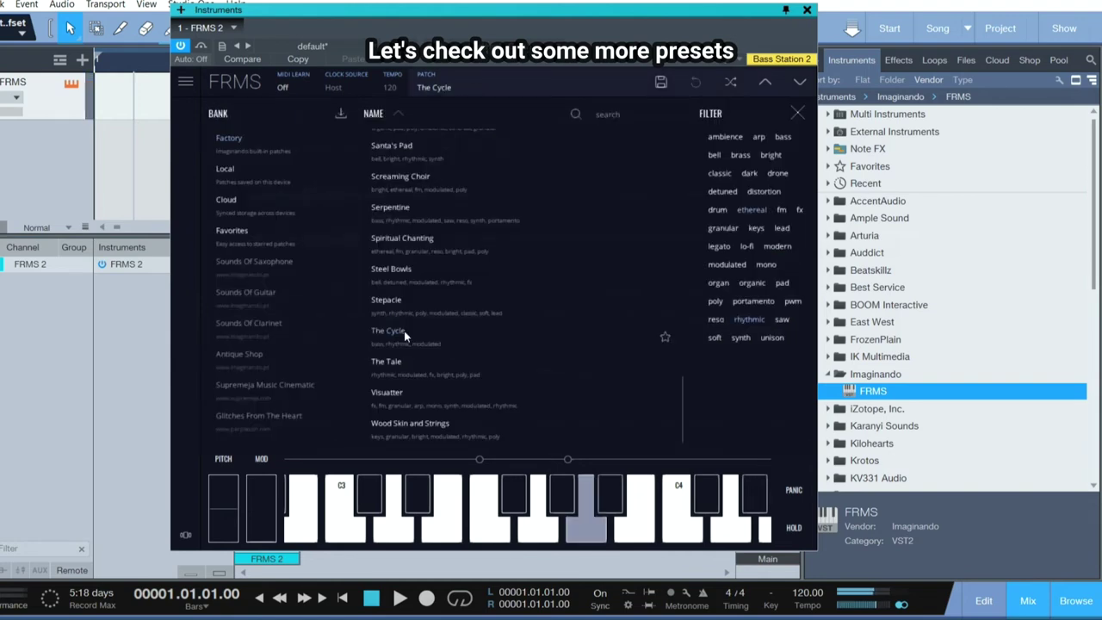
click(236, 85)
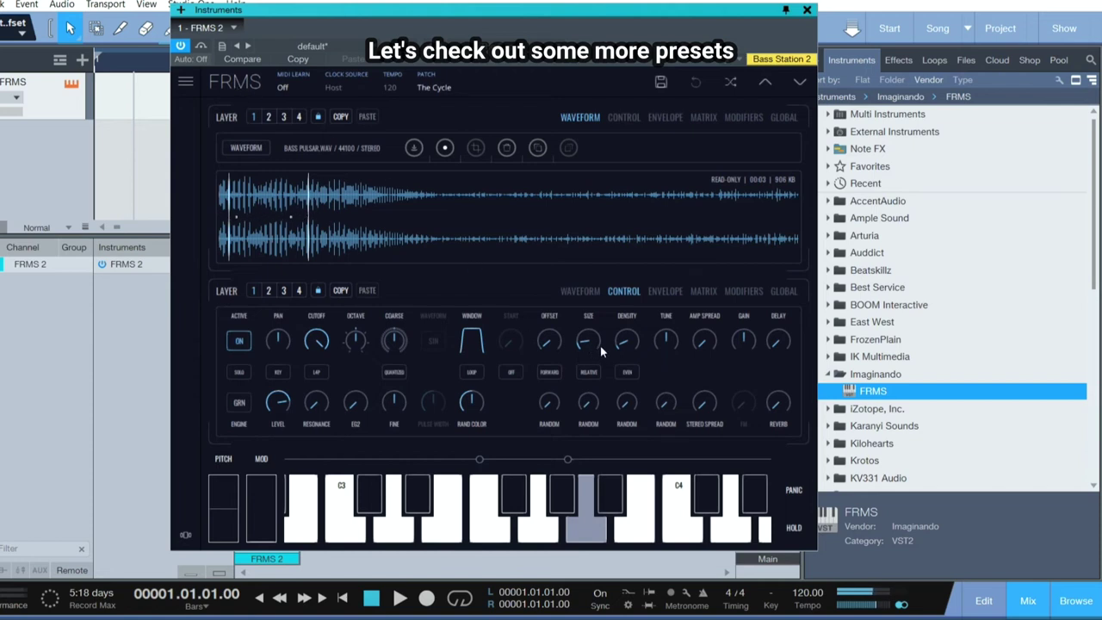
drag(625, 342, 624, 284)
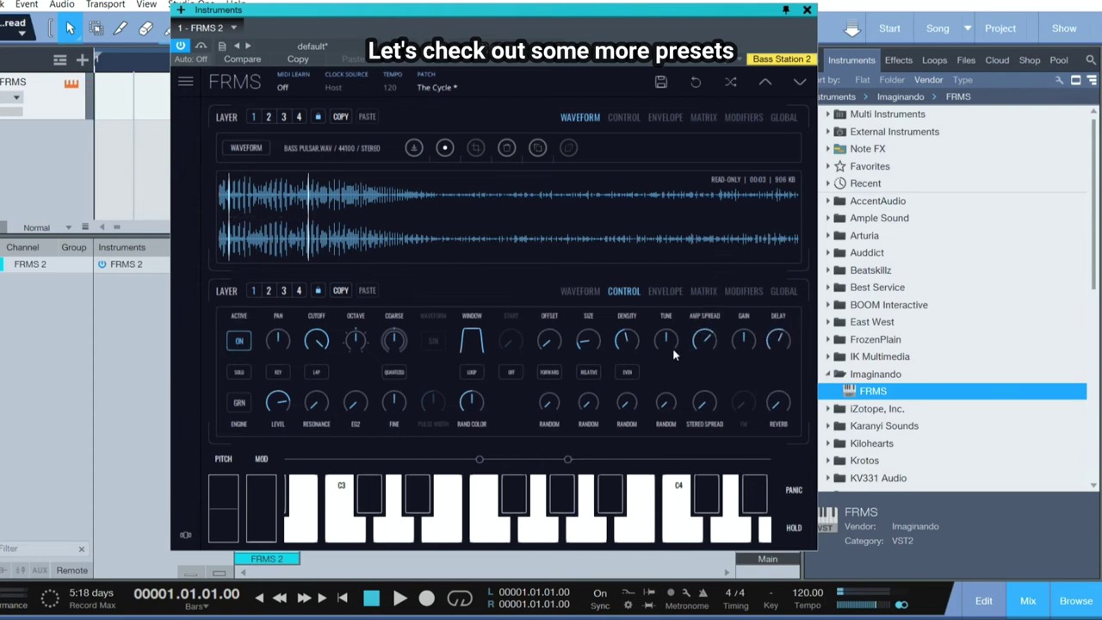
drag(672, 348, 634, 403)
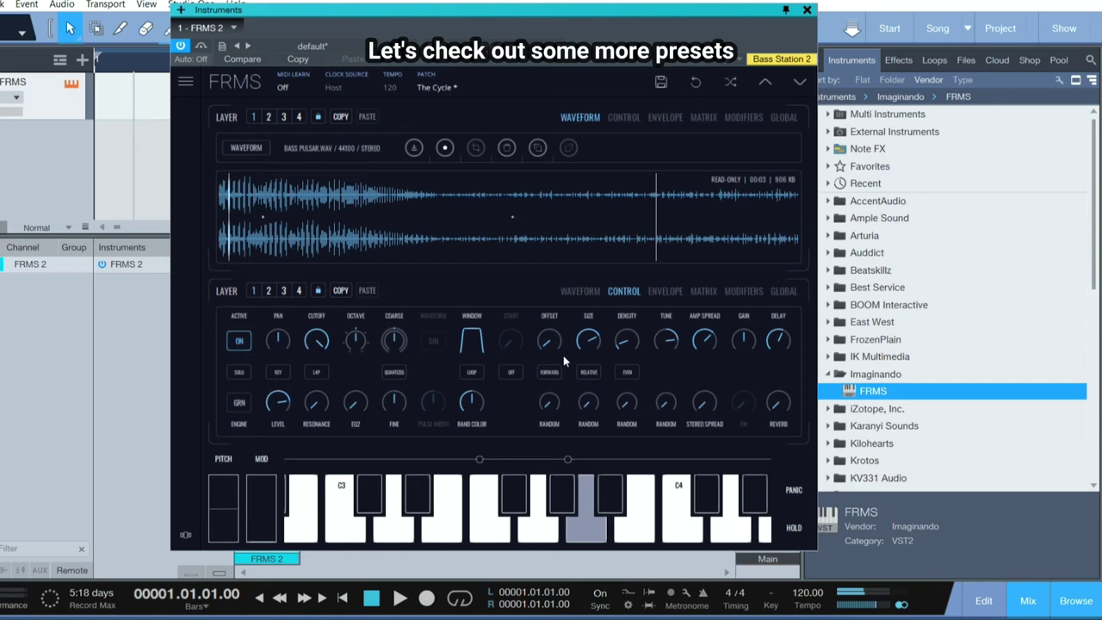
drag(633, 348, 636, 327)
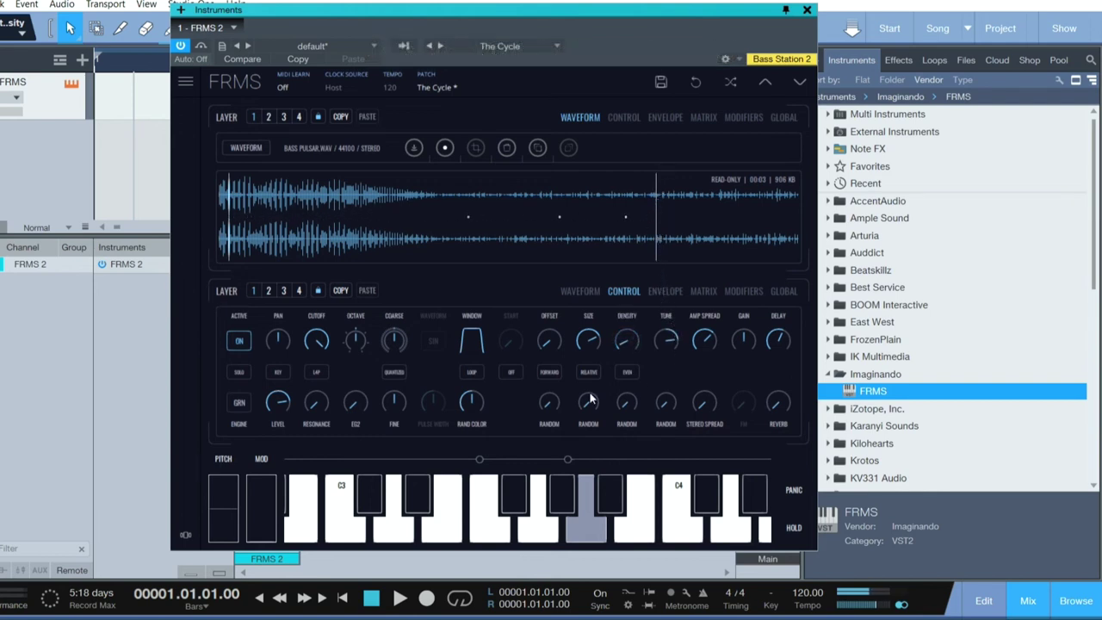
Step back through the patches to Spiritual Chanting and increase layer 1's grain size
click(399, 54)
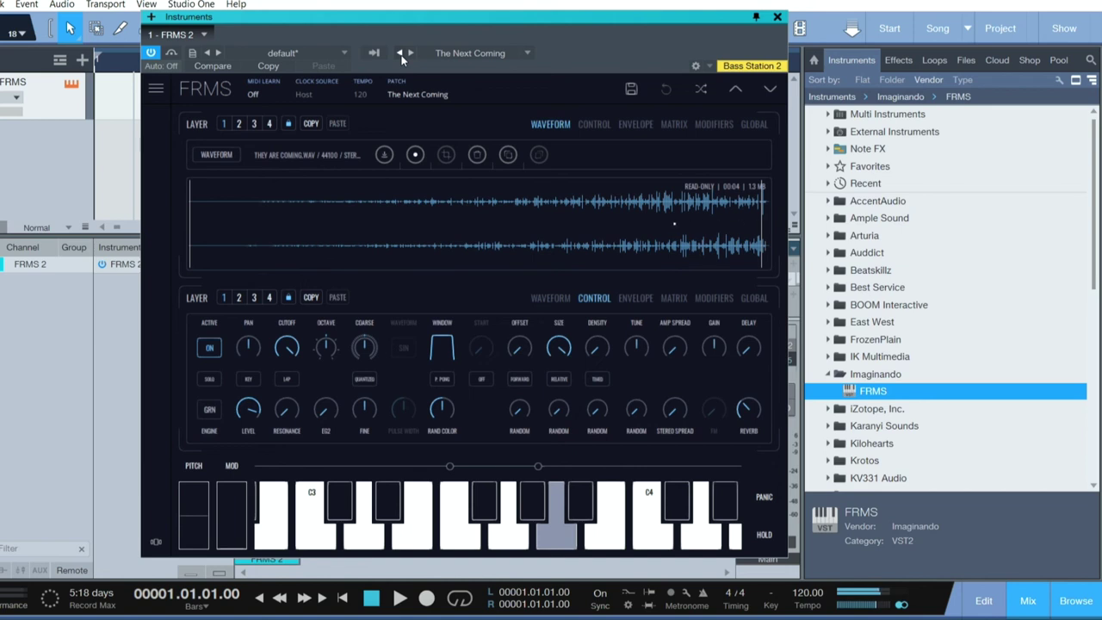
click(400, 54)
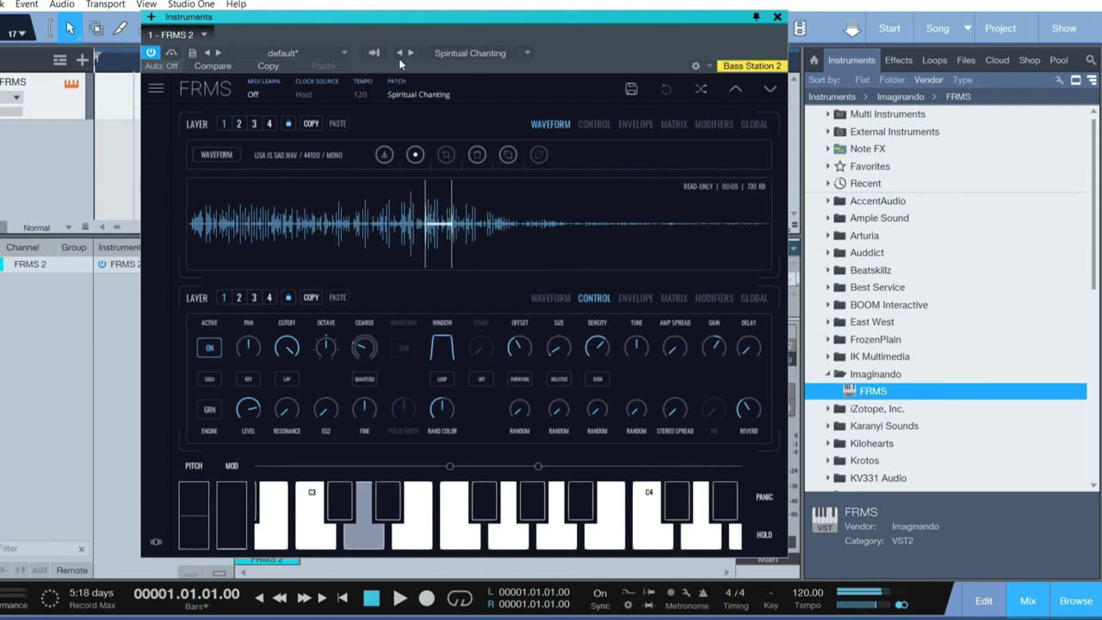
drag(559, 349, 556, 247)
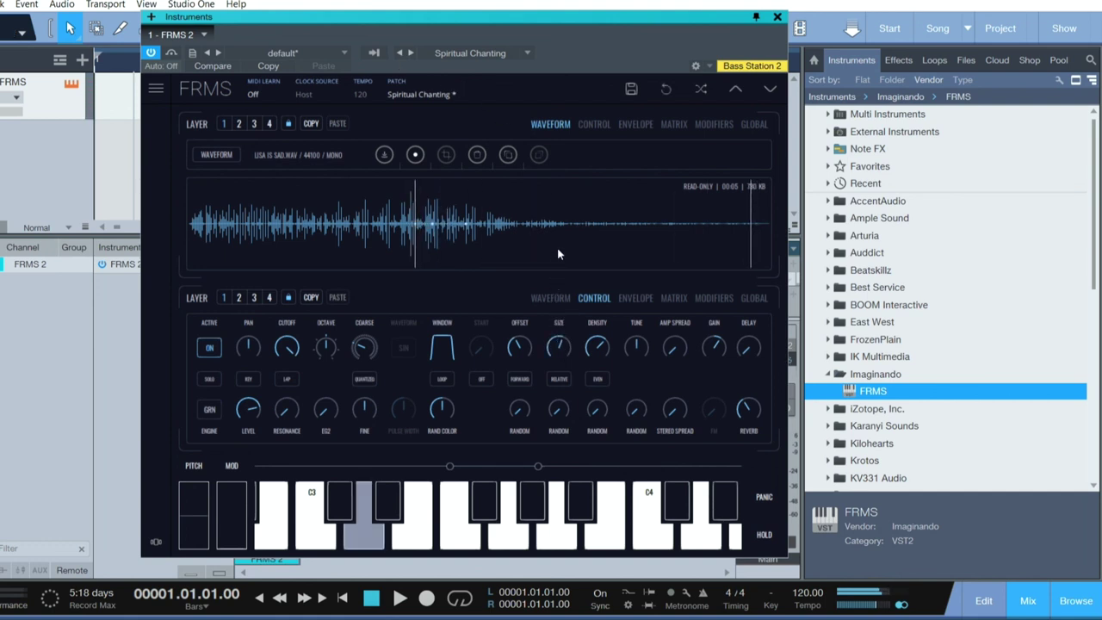